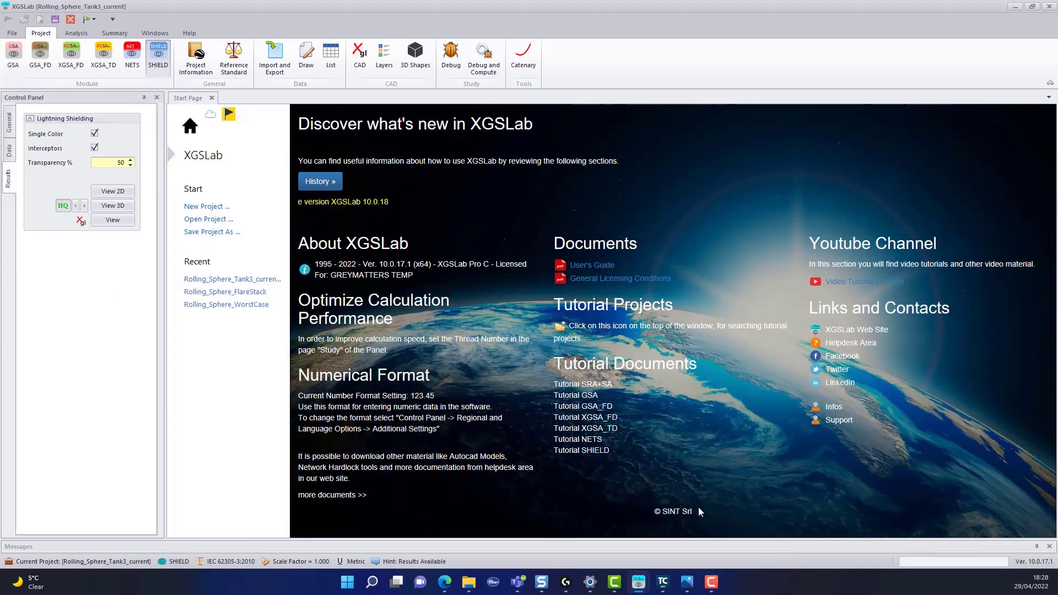
Switch to Photos and review the tank photo DSC00432.JPG and the T303 storage tank elevation HAC drawing.
left_click(686, 585)
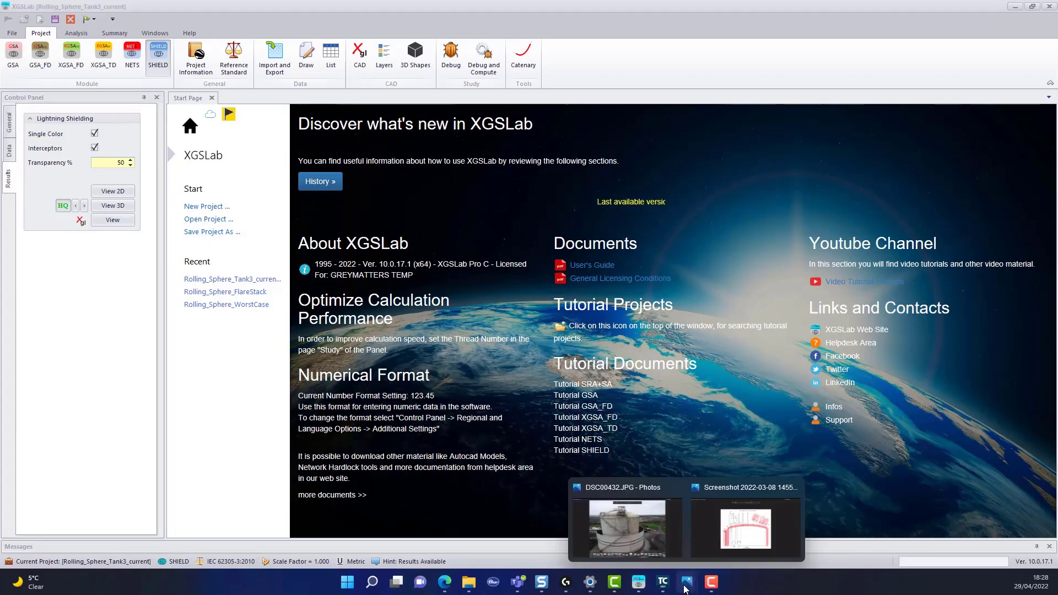
left_click(649, 537)
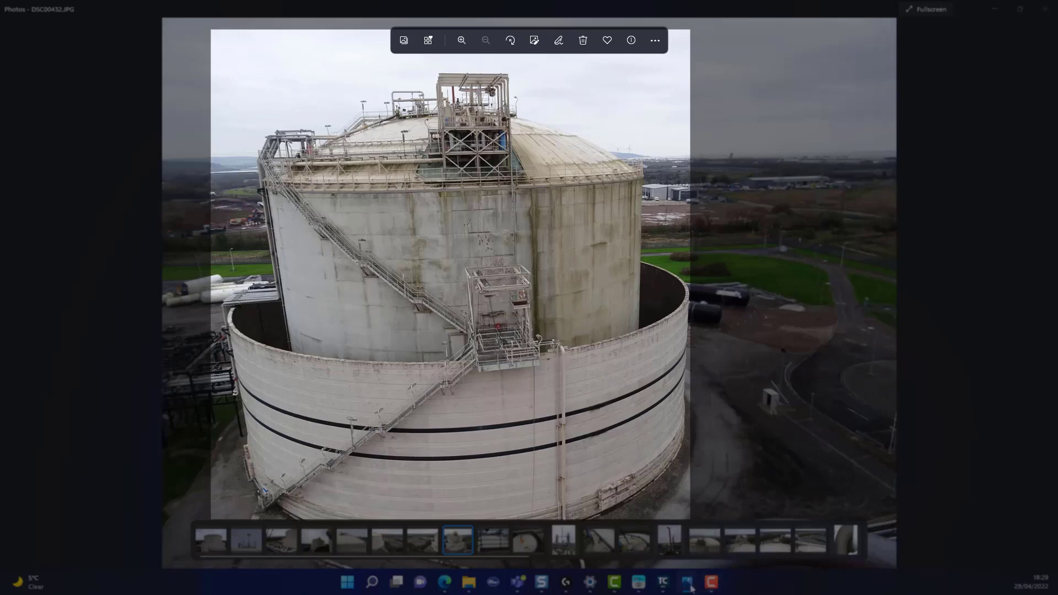
right_click(688, 587)
left_click(688, 587)
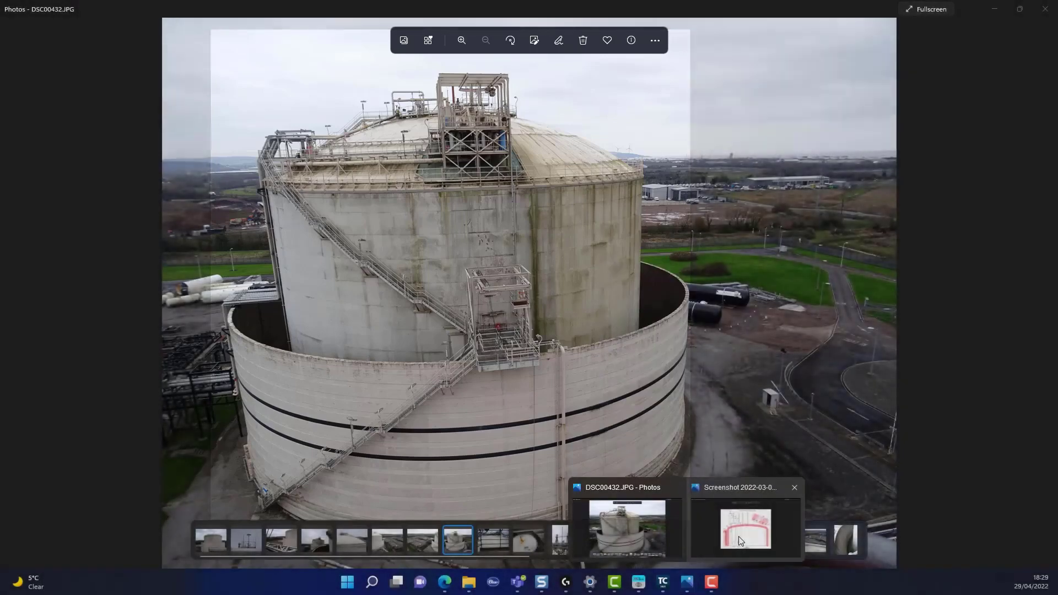
left_click(738, 532)
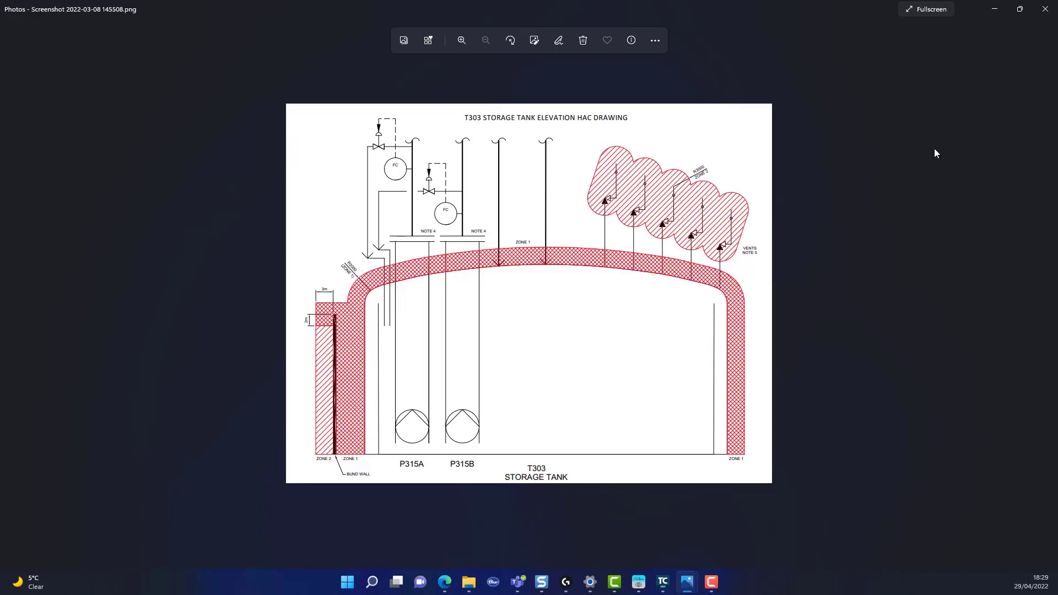
left_click(994, 9)
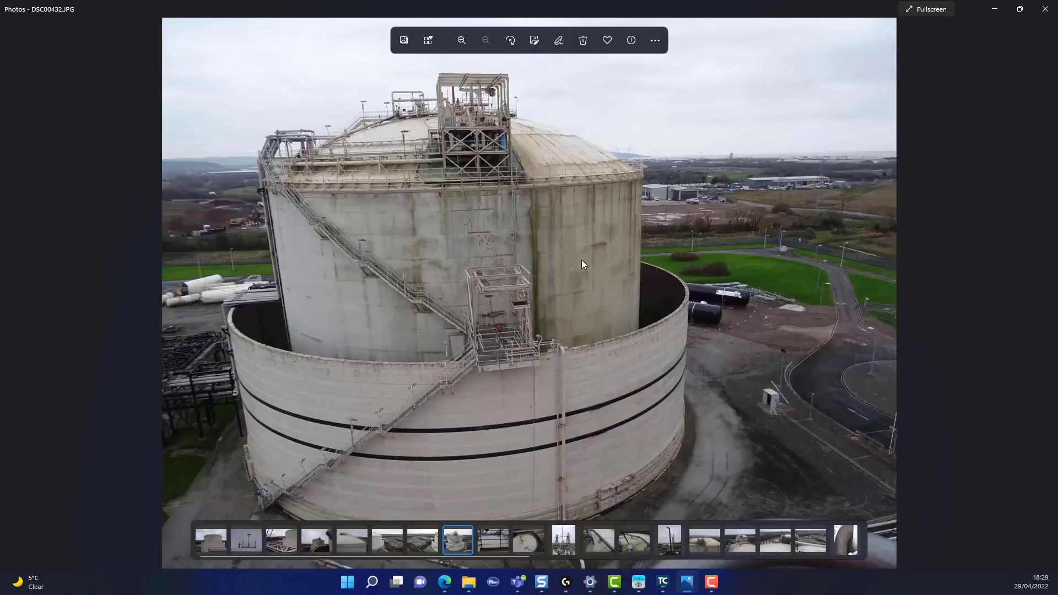
left_click(993, 9)
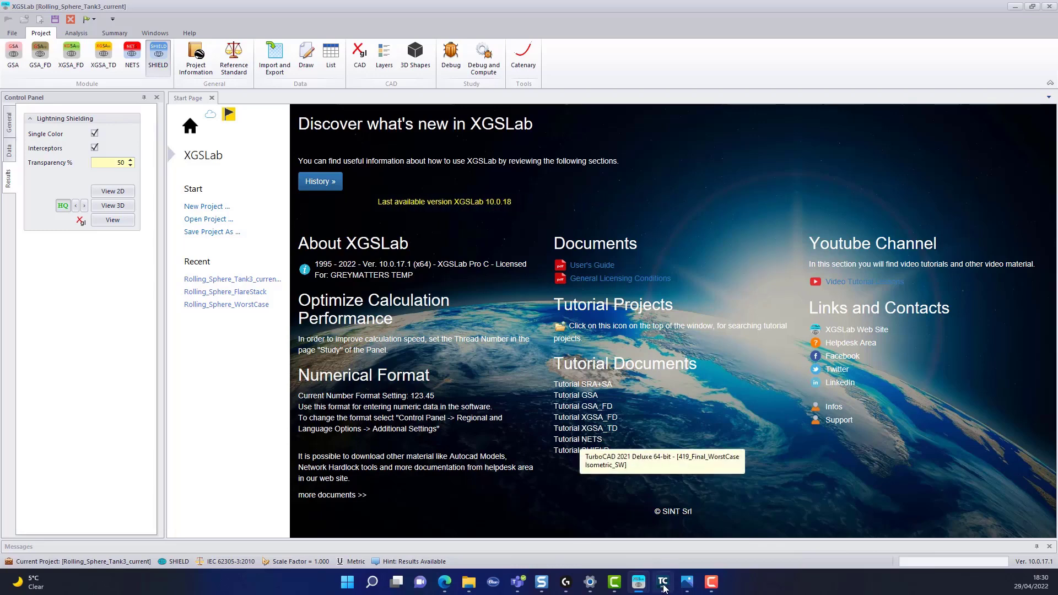
Switch to TurboCAD to examine the 419_Final_WorstCase isometric model of the tanks, and return to XGSLab.
left_click(663, 582)
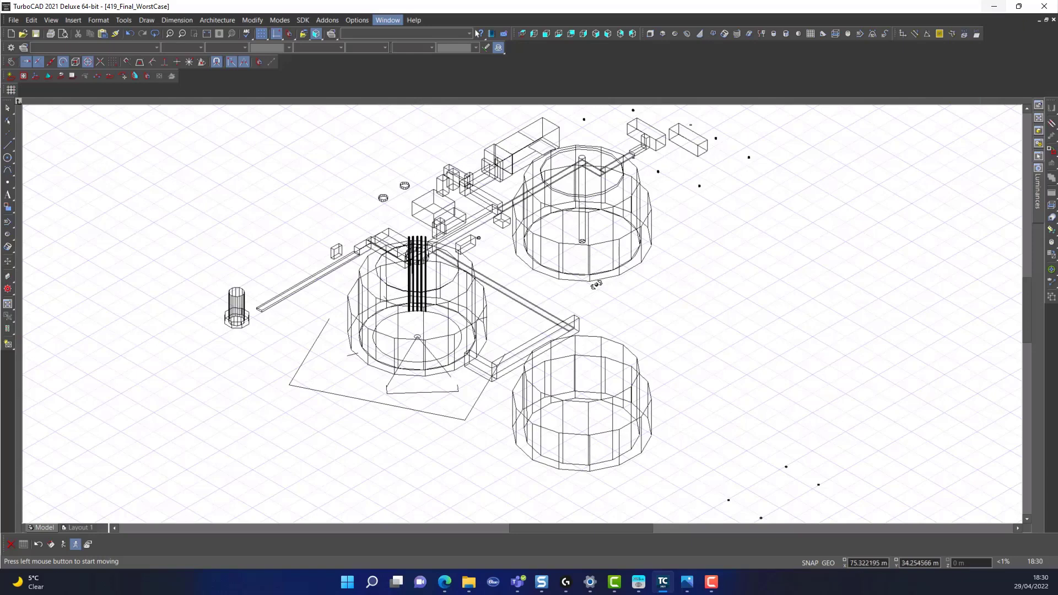
left_click(995, 6)
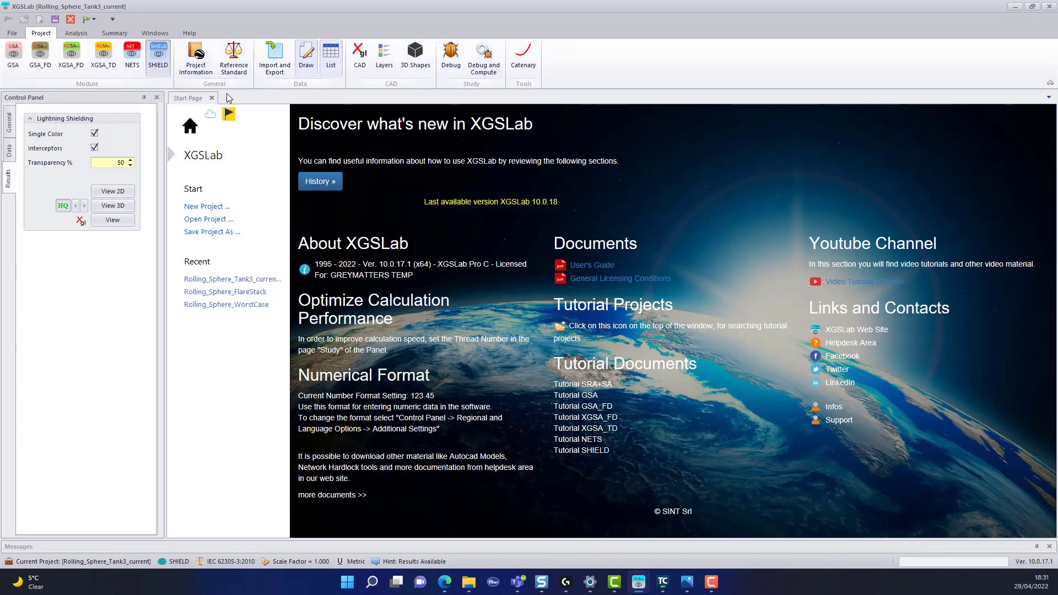
Review the project information, reference standard and DXF import layers, checking back against the 419_Final_WorstCase model in TurboCAD.
left_click(194, 69)
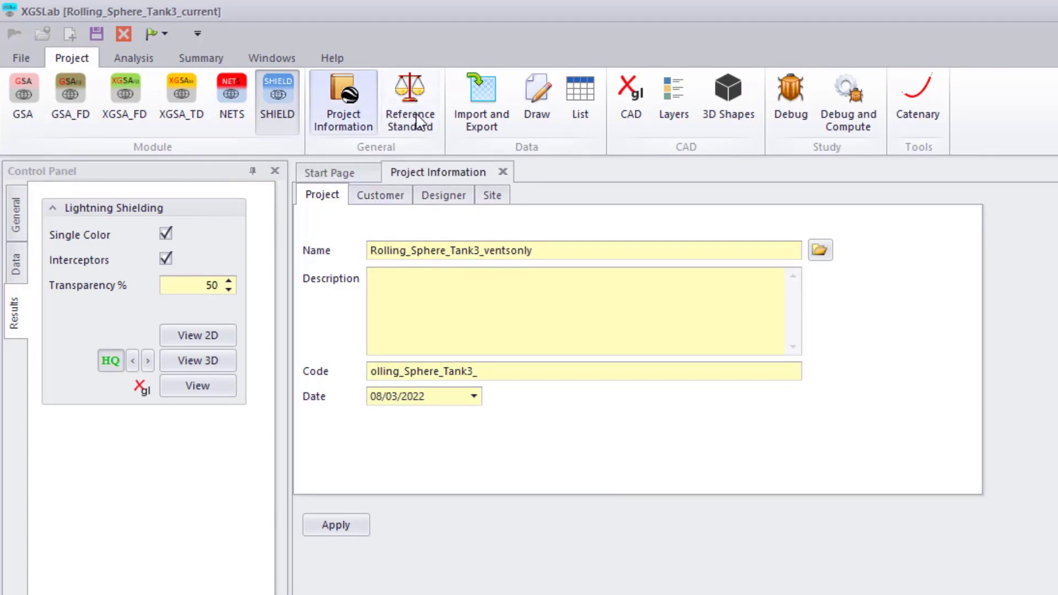
left_click(422, 121)
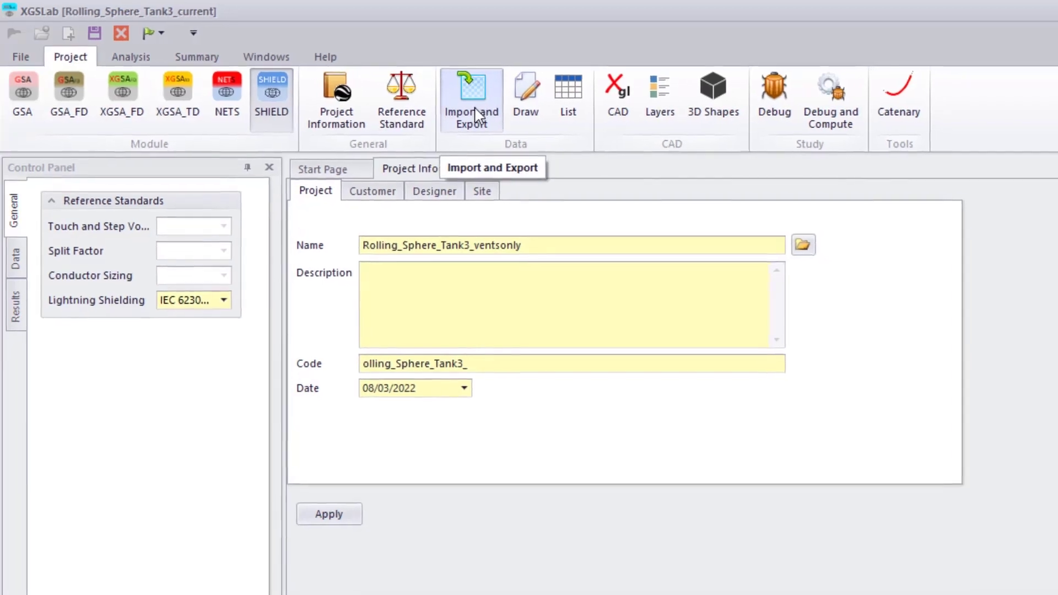
left_click(483, 113)
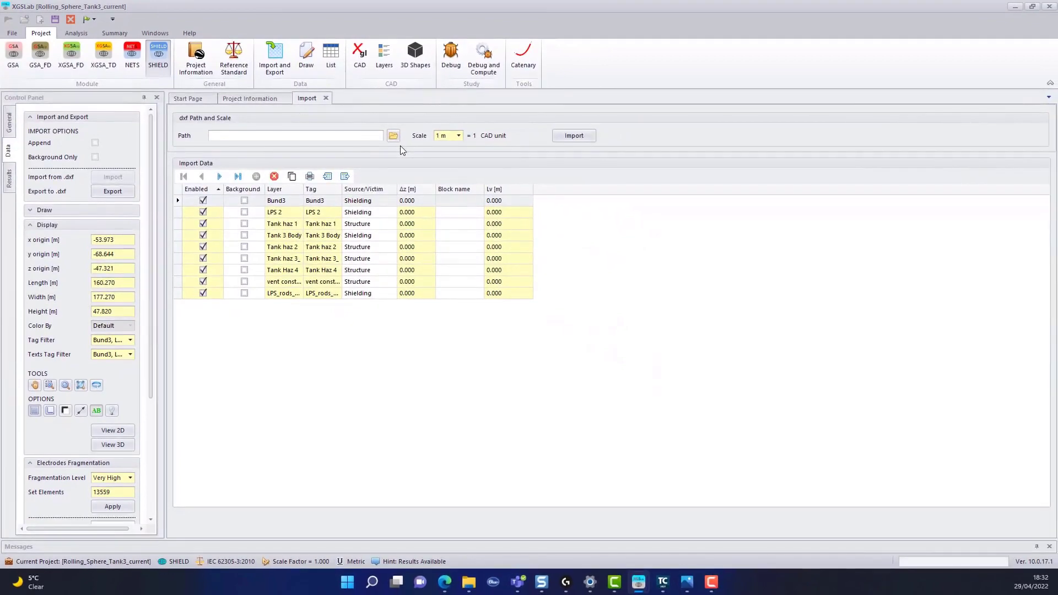
left_click(663, 583)
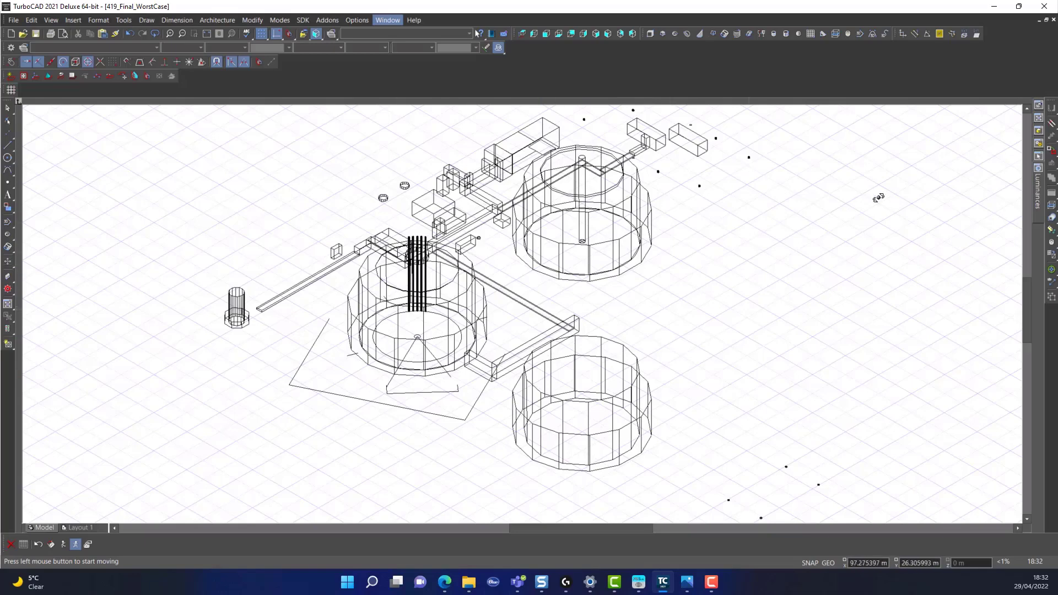
left_click(993, 8)
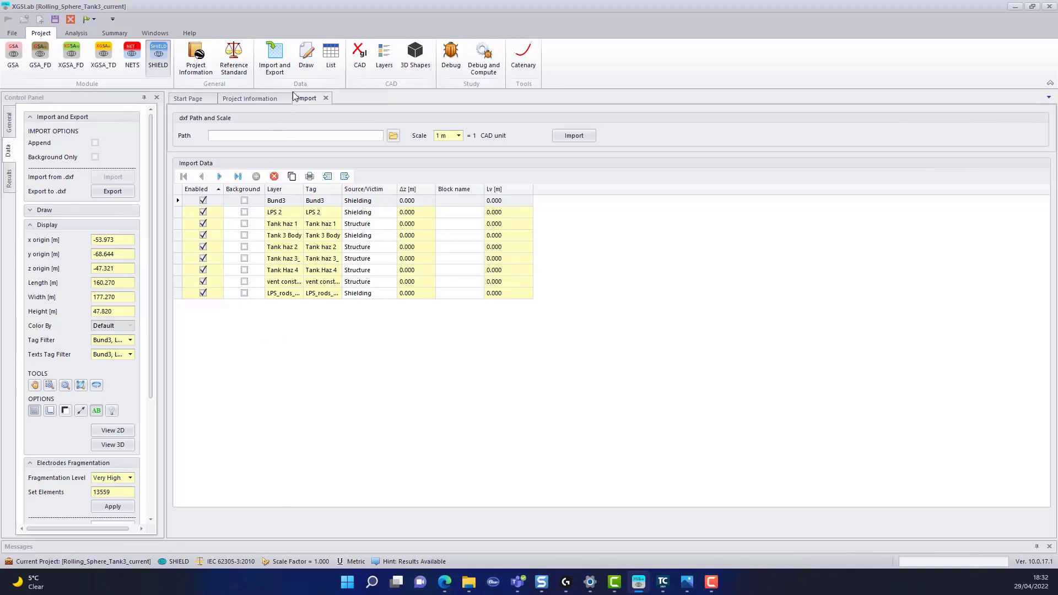
Display the imported tank model in orthographic projections and in a 3D isometric projection.
left_click(306, 55)
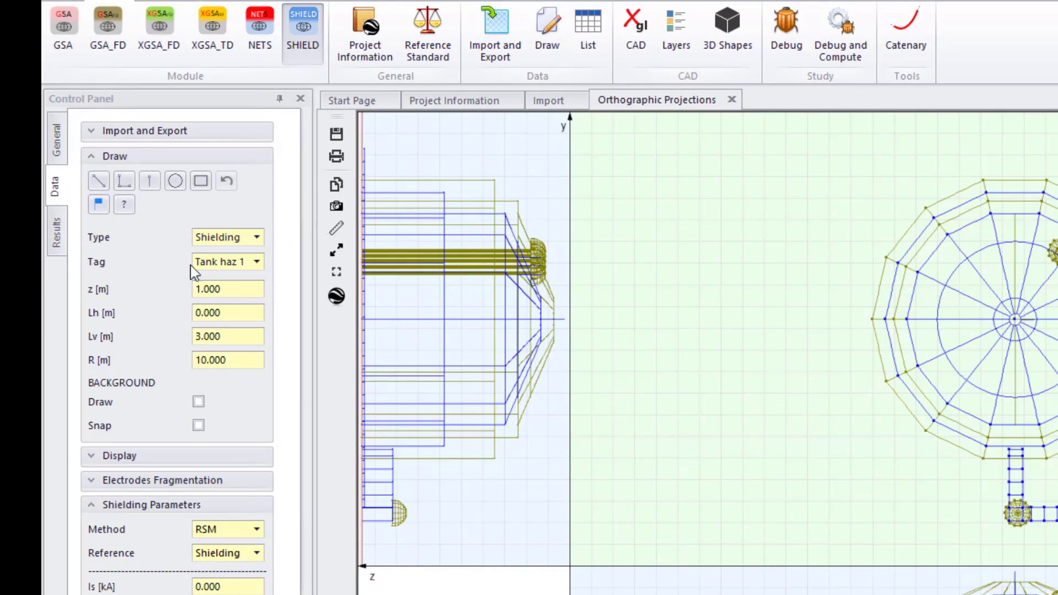
left_click(149, 182)
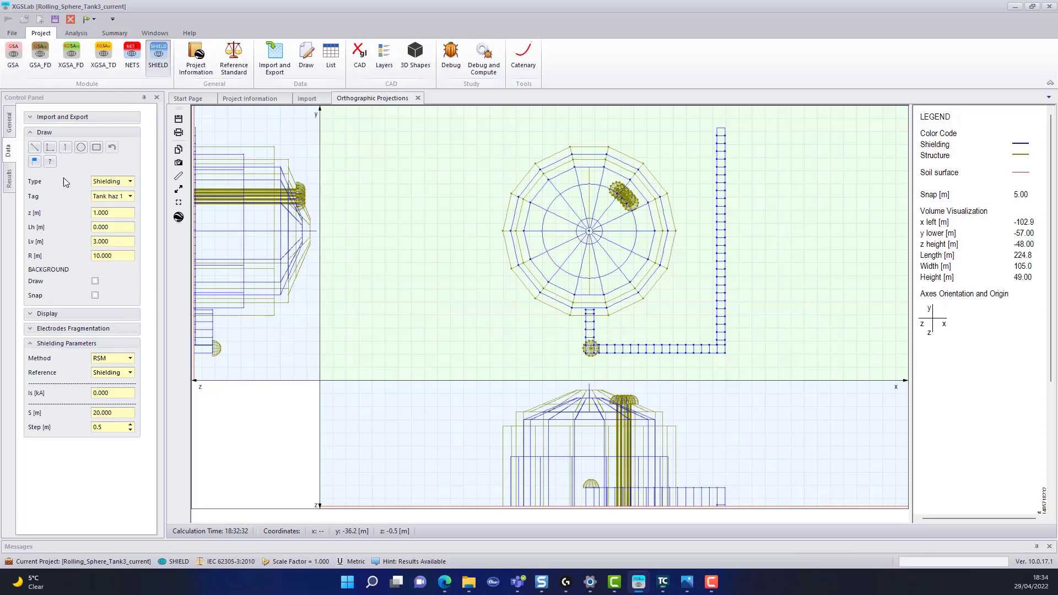
left_click(40, 313)
scroll(59, 413, "down", 1)
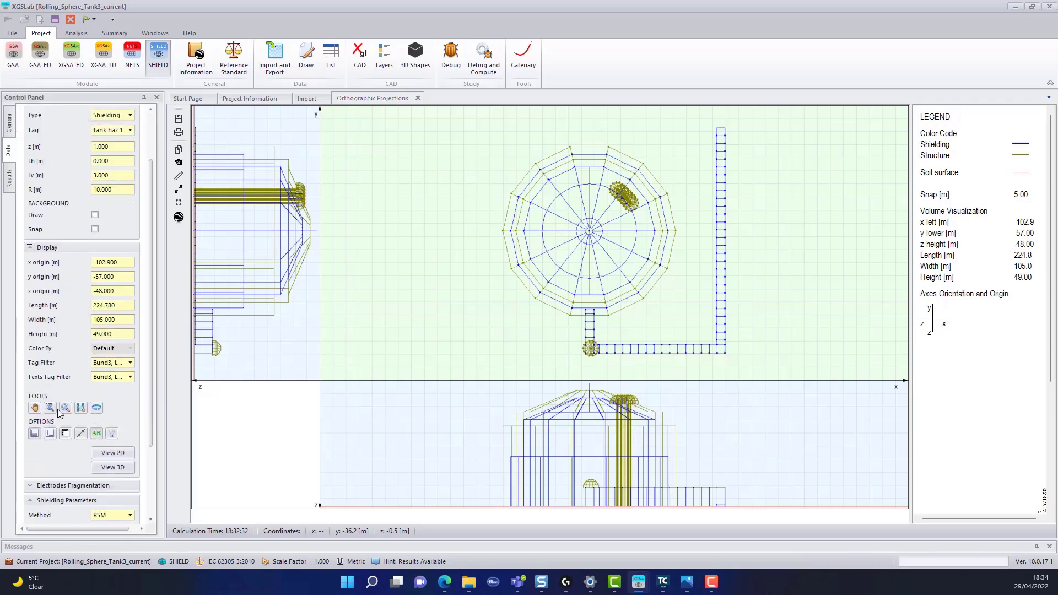
left_click(112, 471)
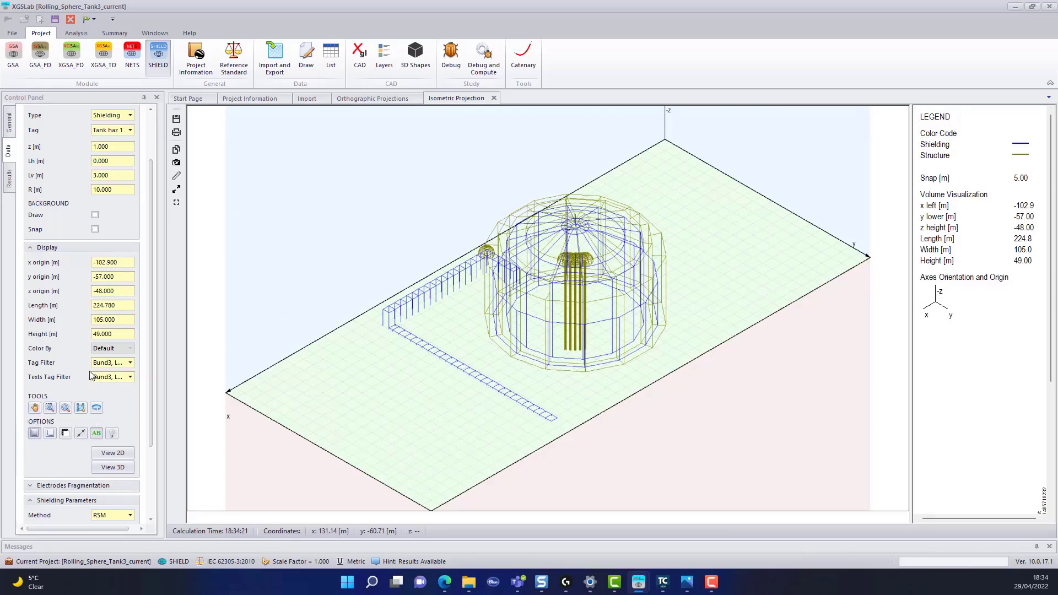
left_click(31, 248)
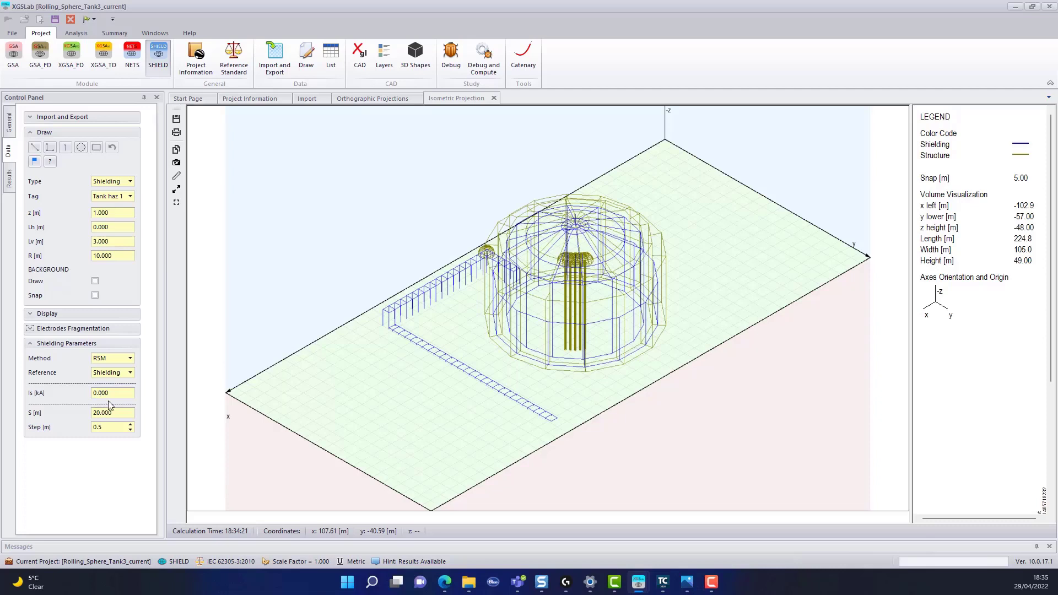
Check the shielding parameters, switch to Photos to examine the tank photo DSC00432.JPG, and return to XGSLab.
mouse_move(52, 392)
left_click(690, 582)
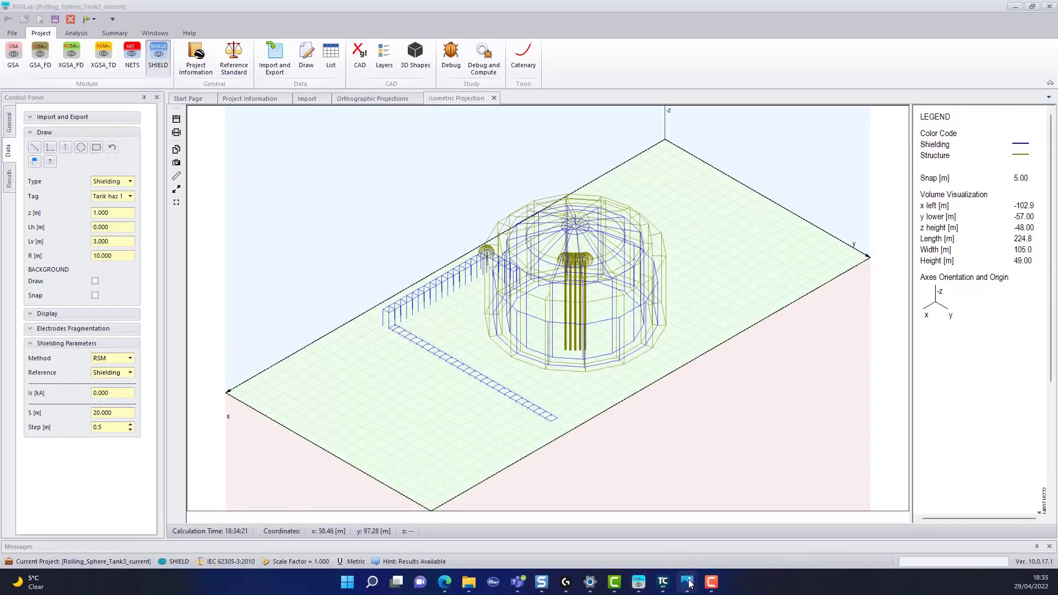
left_click(652, 537)
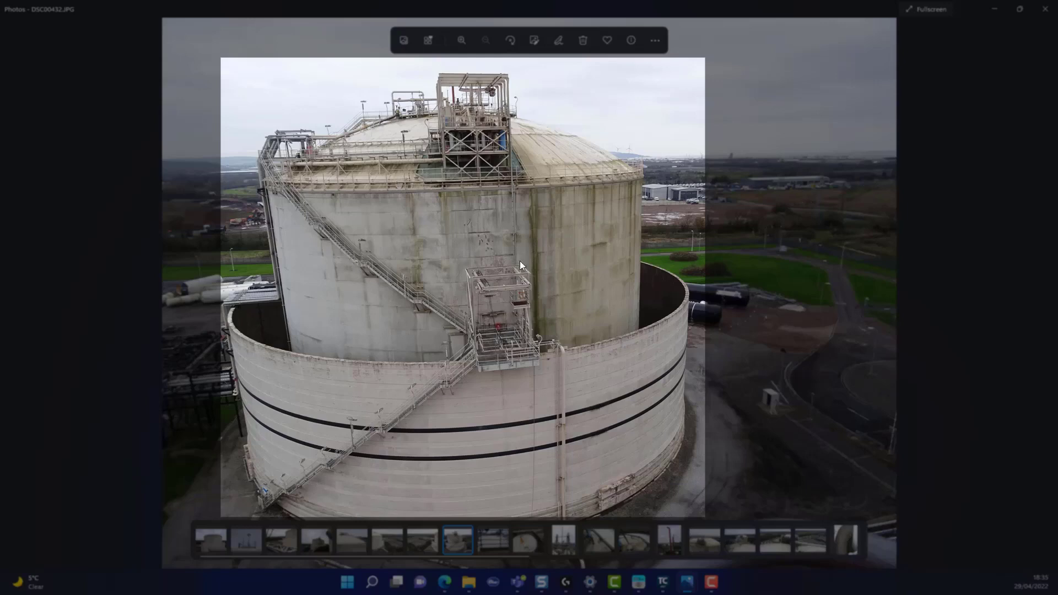
left_click(994, 10)
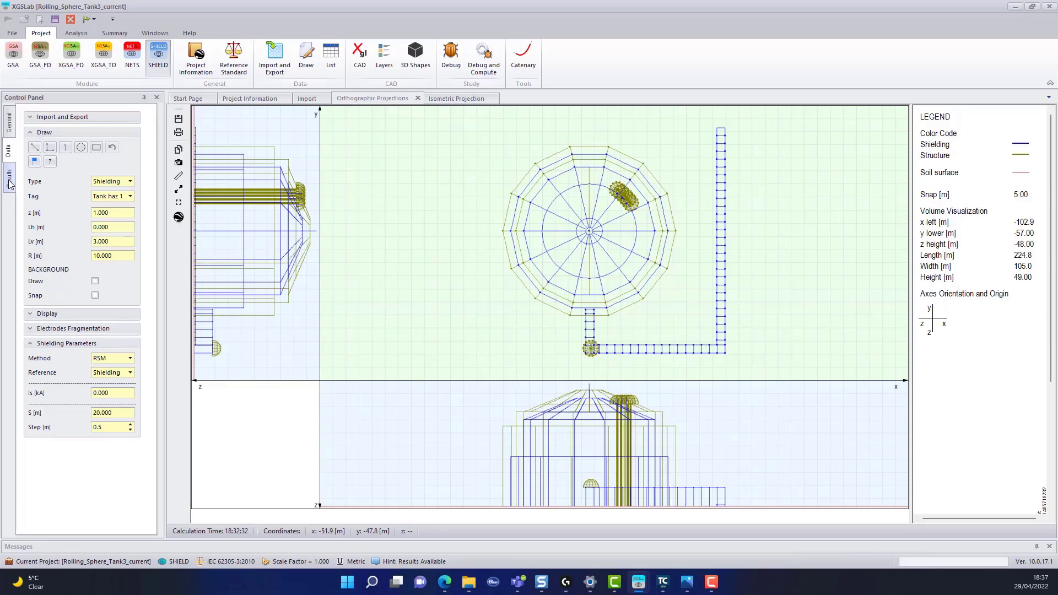
Display the lightning shielding results as 2D and 3D protected volumes and inspect the protected height beside the tank.
left_click(9, 180)
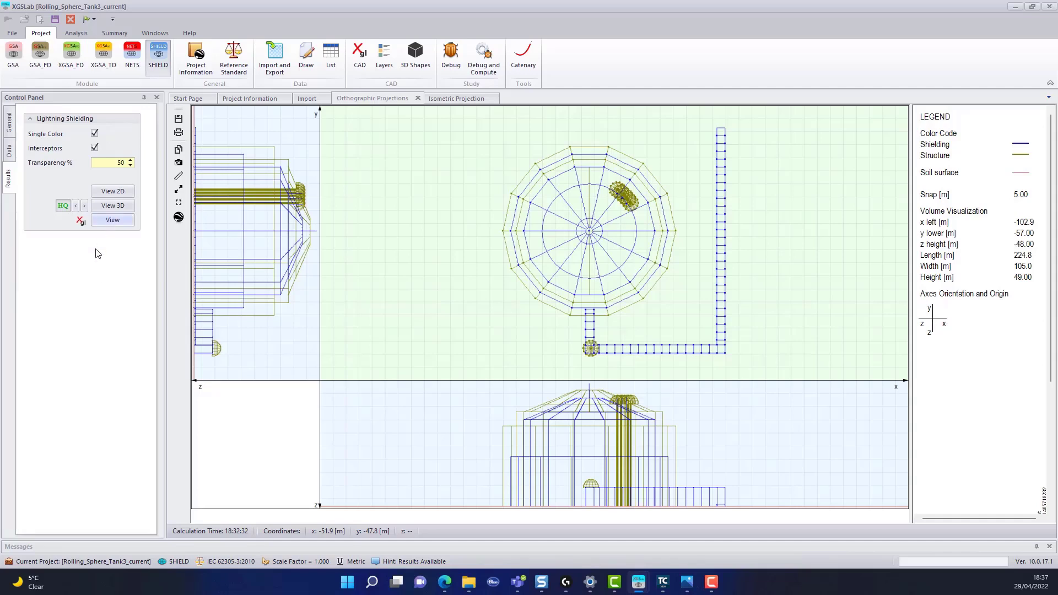
left_click(115, 196)
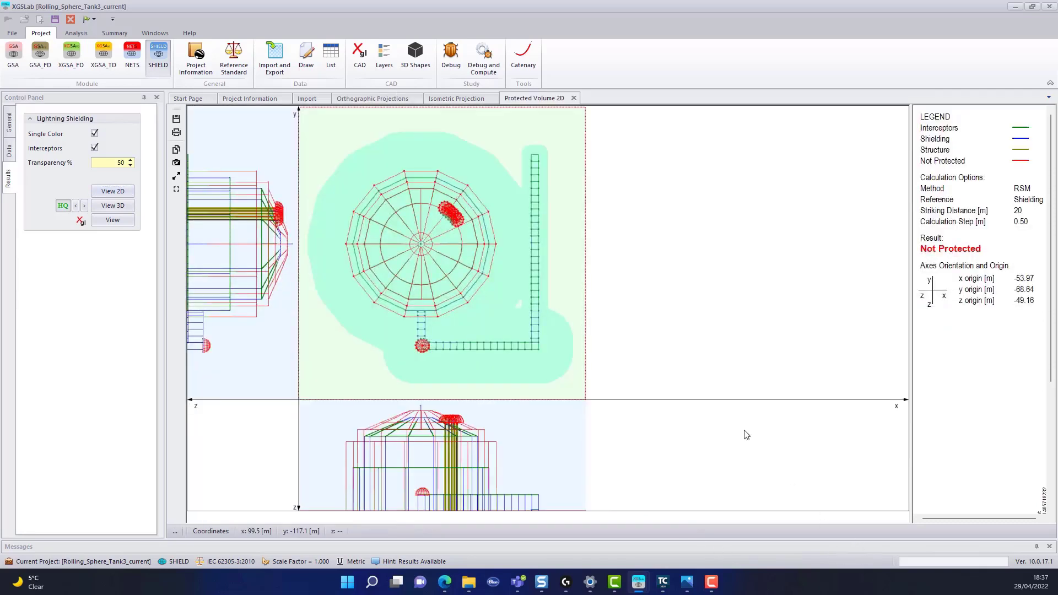
mouse_move(529, 334)
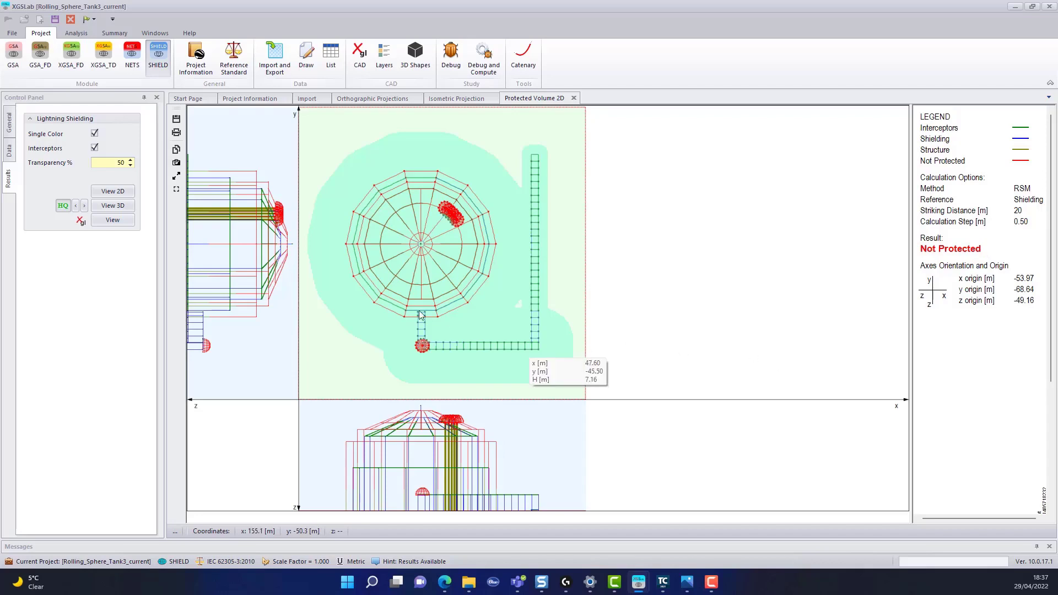
left_click(120, 209)
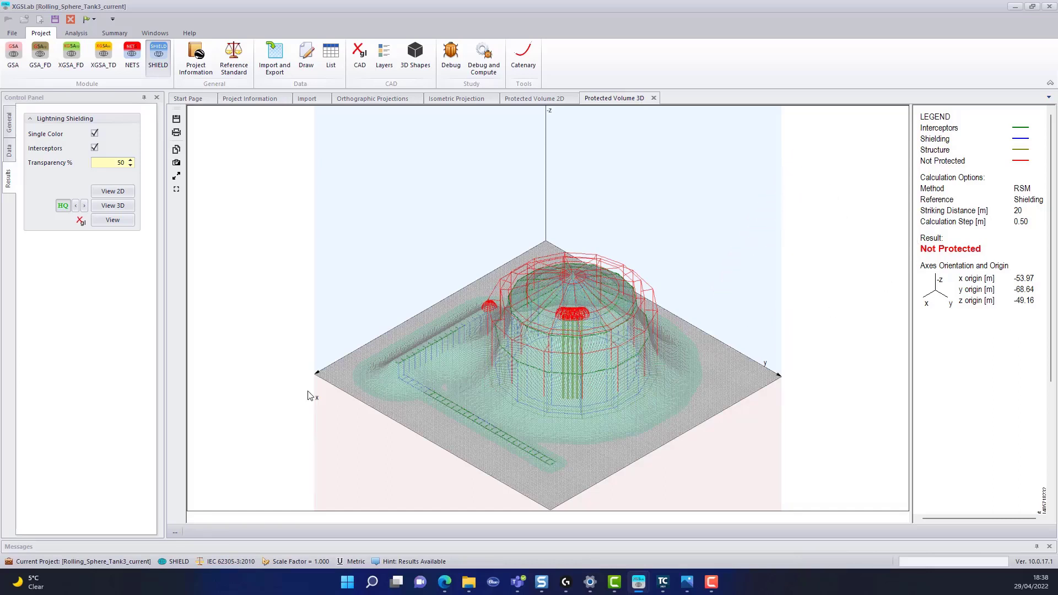
Open the protected volume in the interactive Xgl 3D viewer, set its background colour to LightGray and hide the axes.
left_click(111, 220)
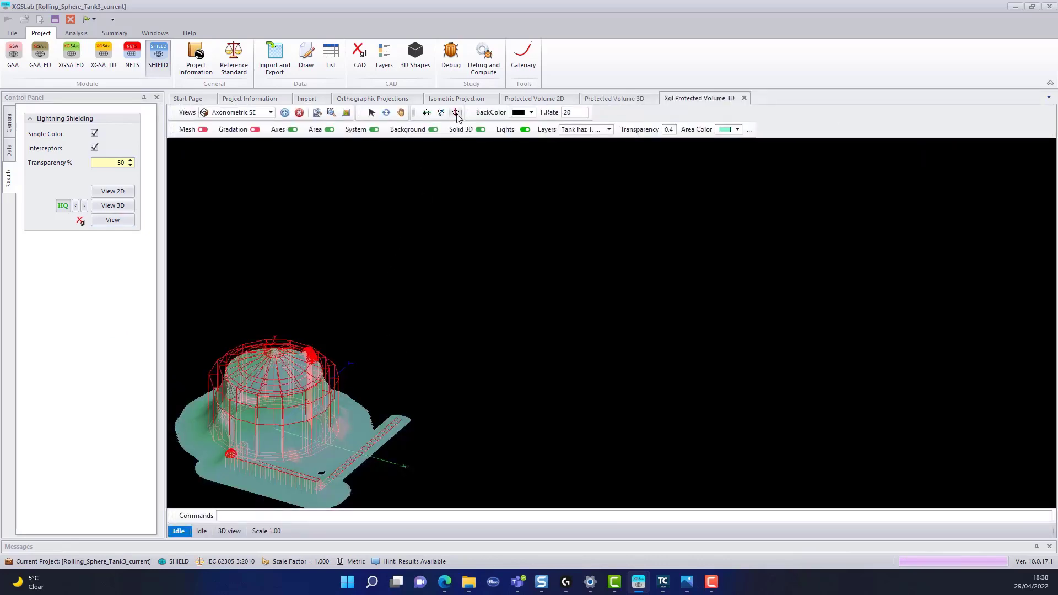
left_click(531, 112)
scroll(559, 204, "down", 1)
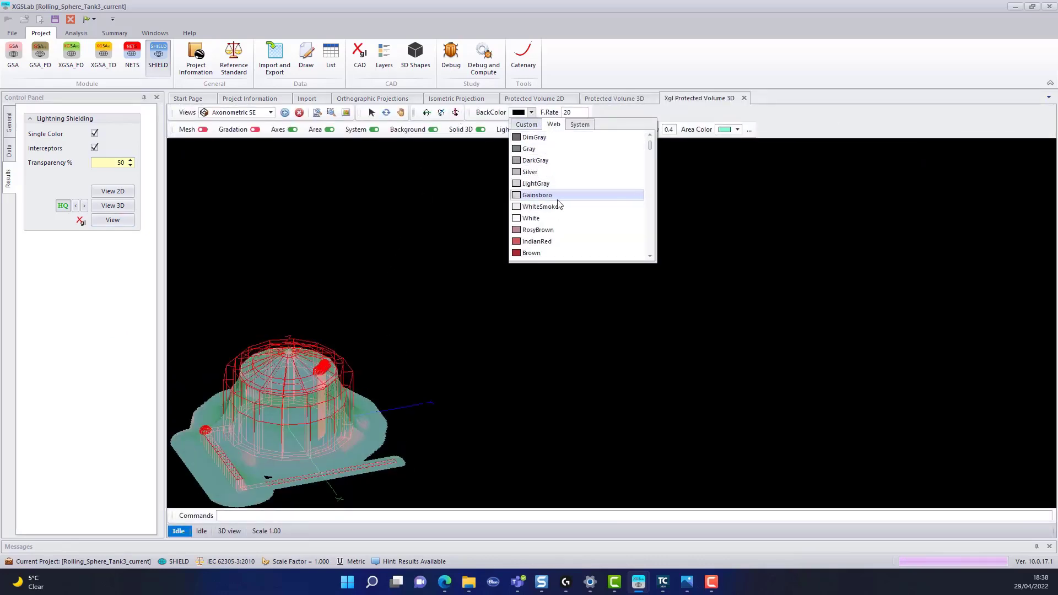
left_click(556, 183)
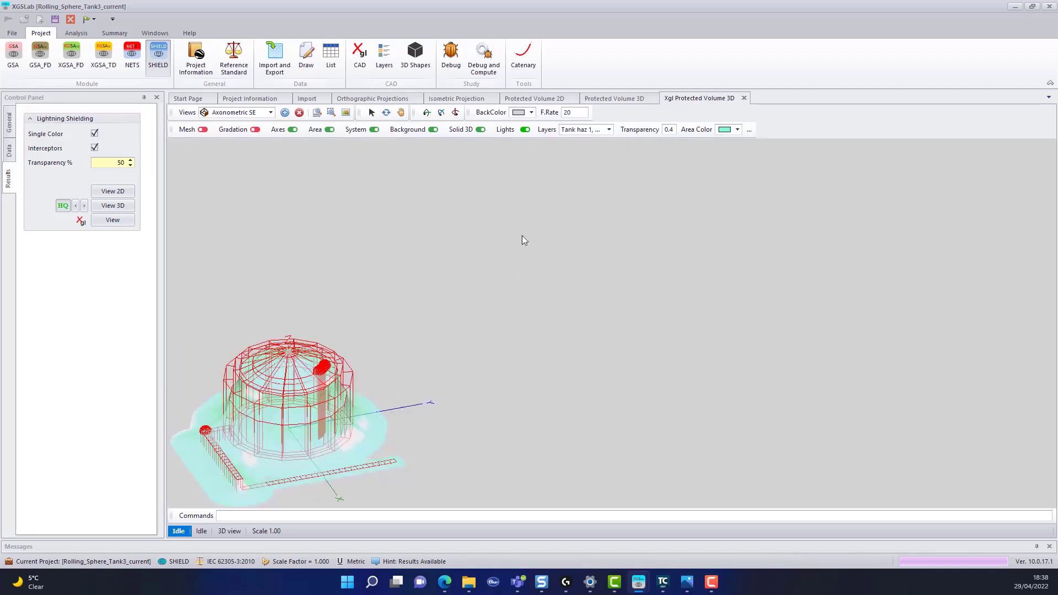
left_click(292, 130)
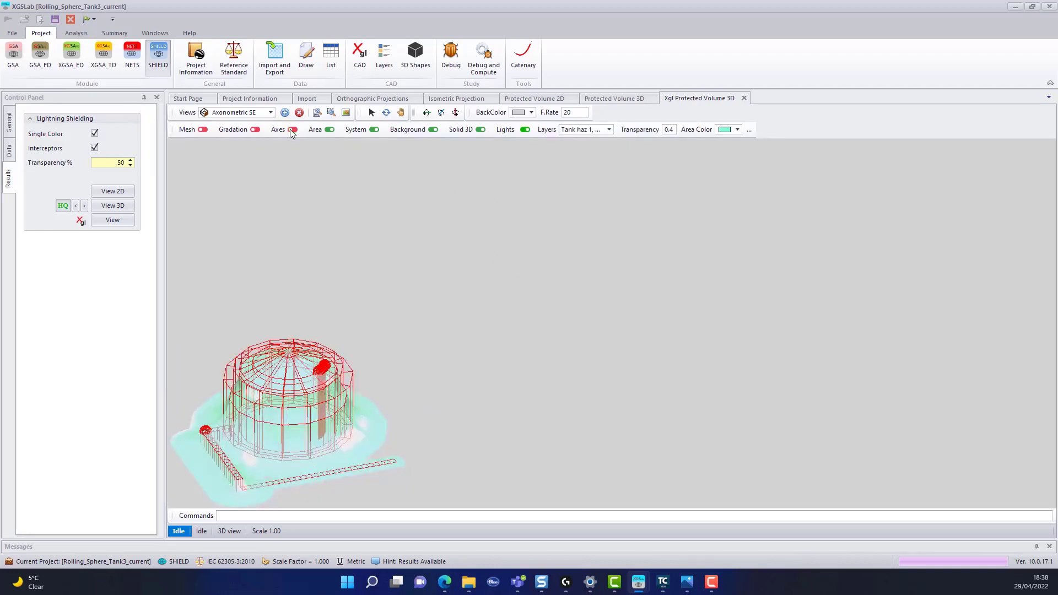
Change the protected area's colour to bright green in the Xgl 3D view.
left_click(412, 116)
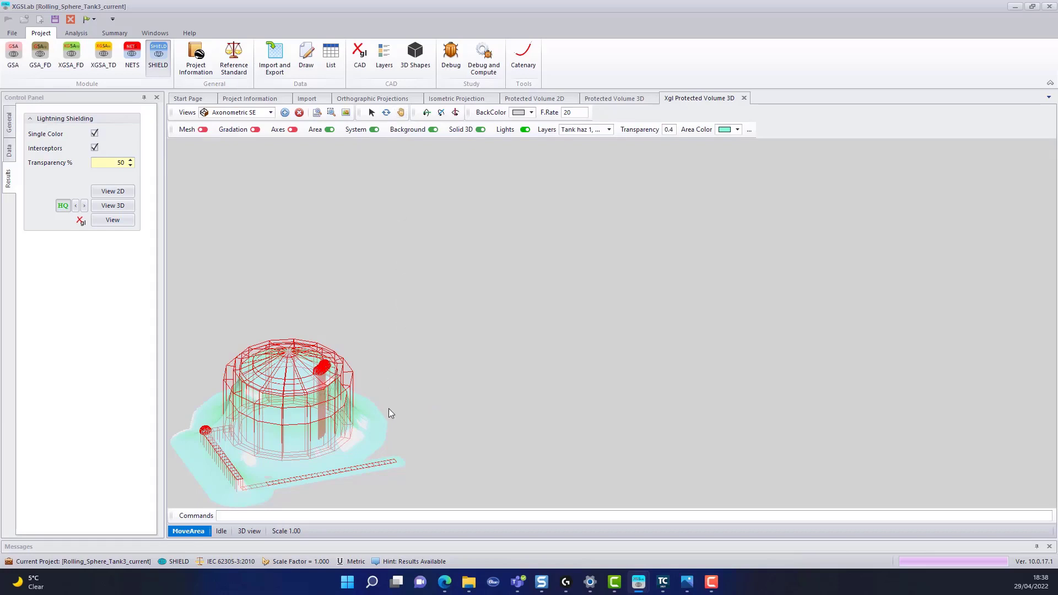
left_click_drag(389, 409, 555, 325)
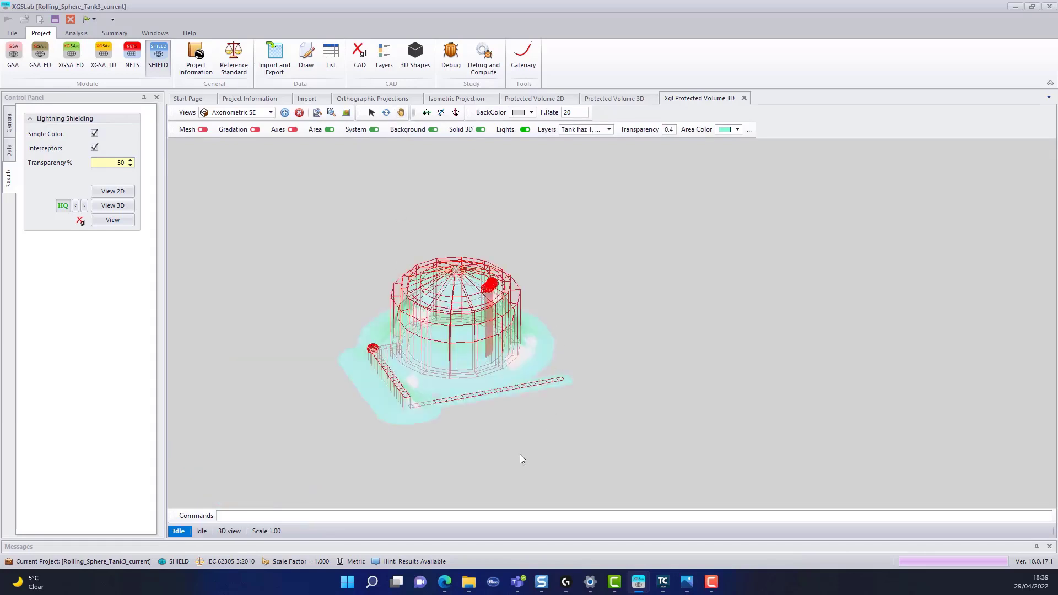
scroll(430, 397, "up", 3)
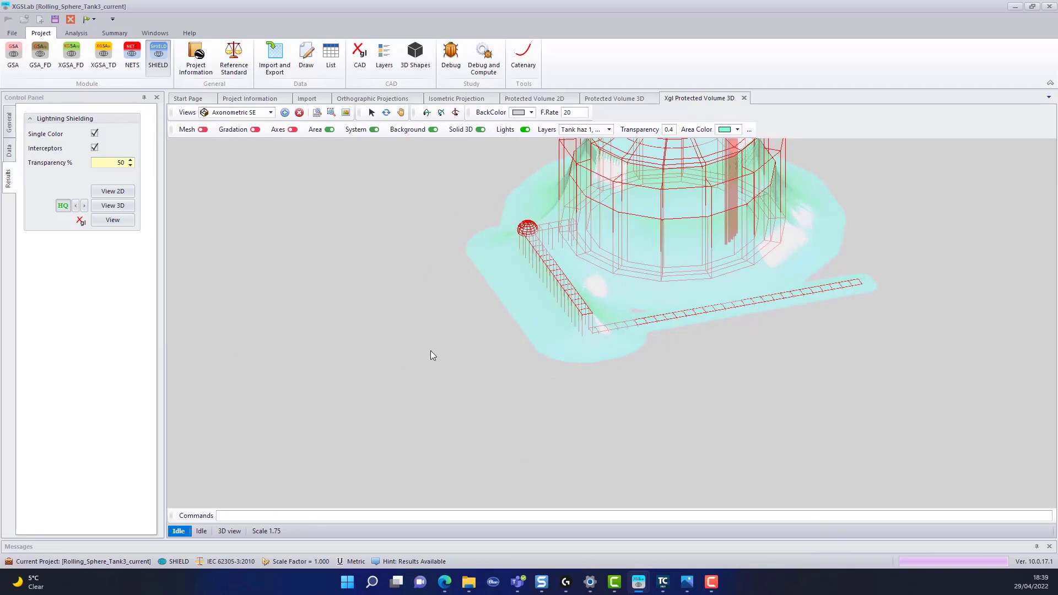
left_click(401, 112)
left_click_drag(388, 324, 331, 409)
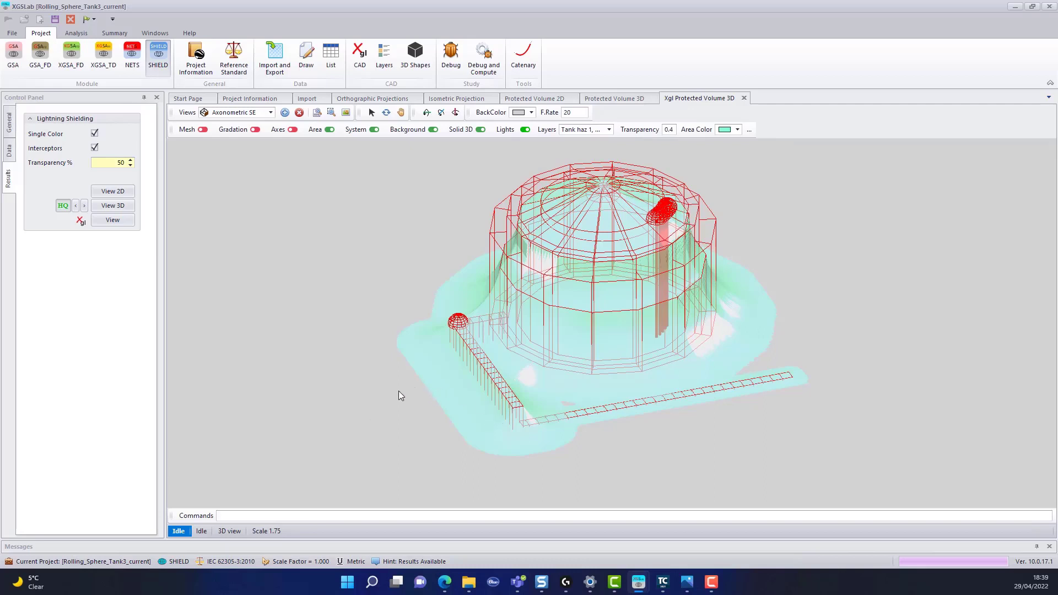
left_click(737, 130)
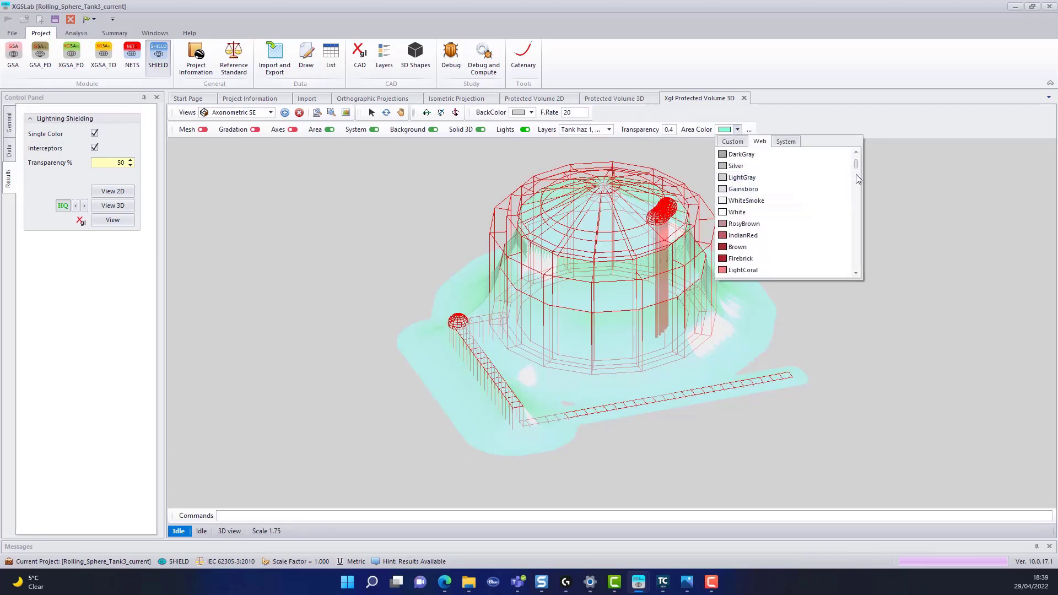
left_click_drag(855, 166, 858, 209)
left_click(820, 224)
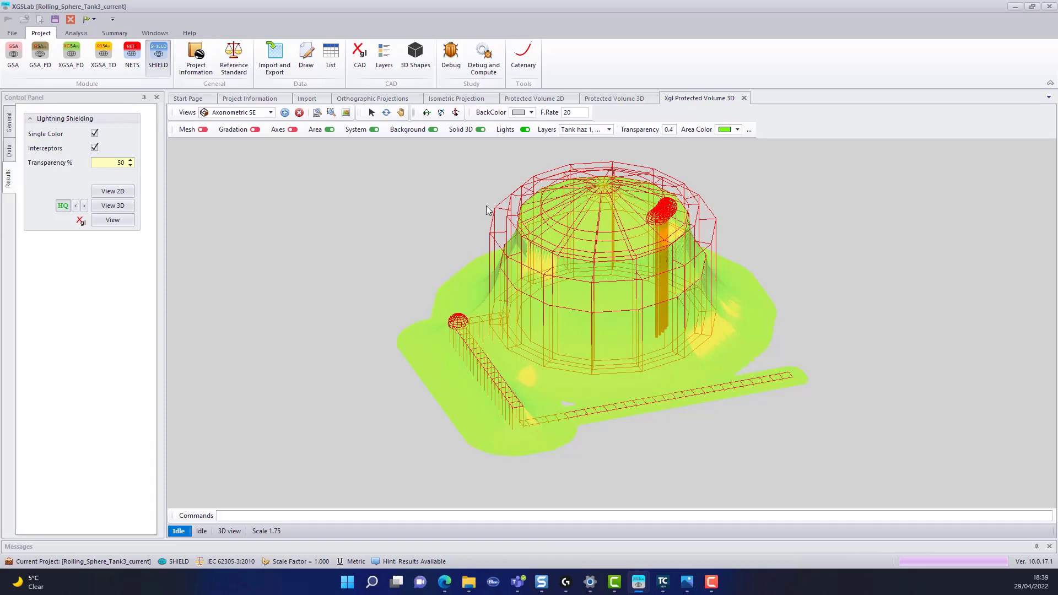
Spin the tank's protected volume about its Z axis and tilt it to inspect the shielding from several angles.
left_click(455, 112)
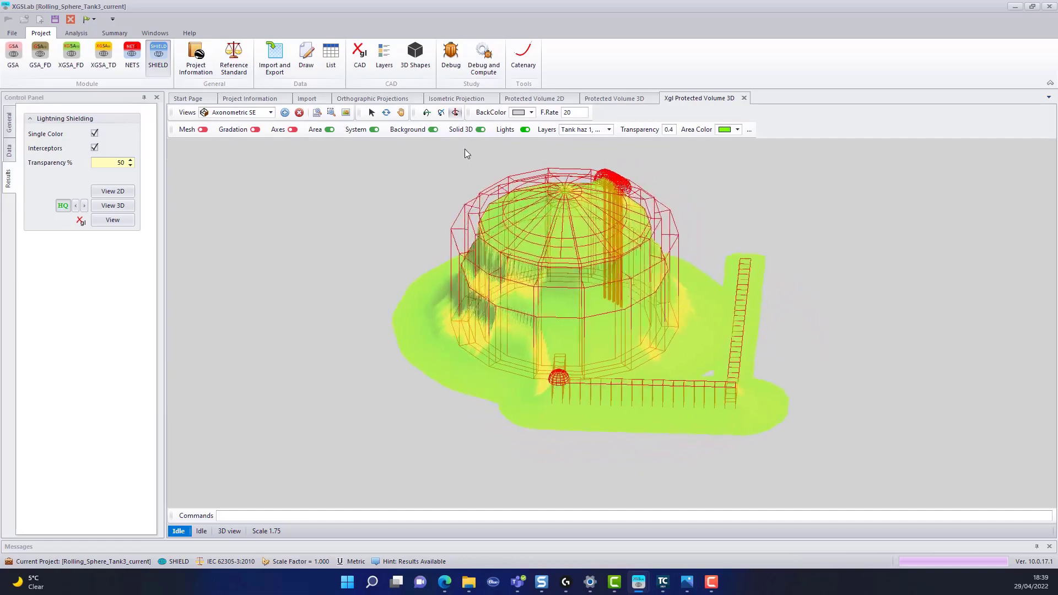
left_click(429, 115)
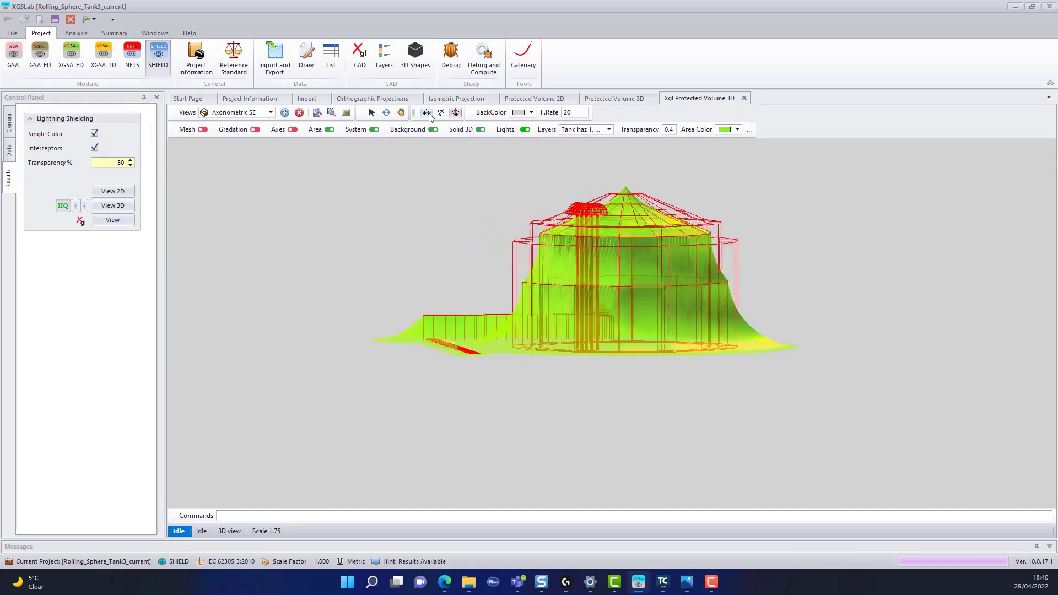
left_click(430, 114)
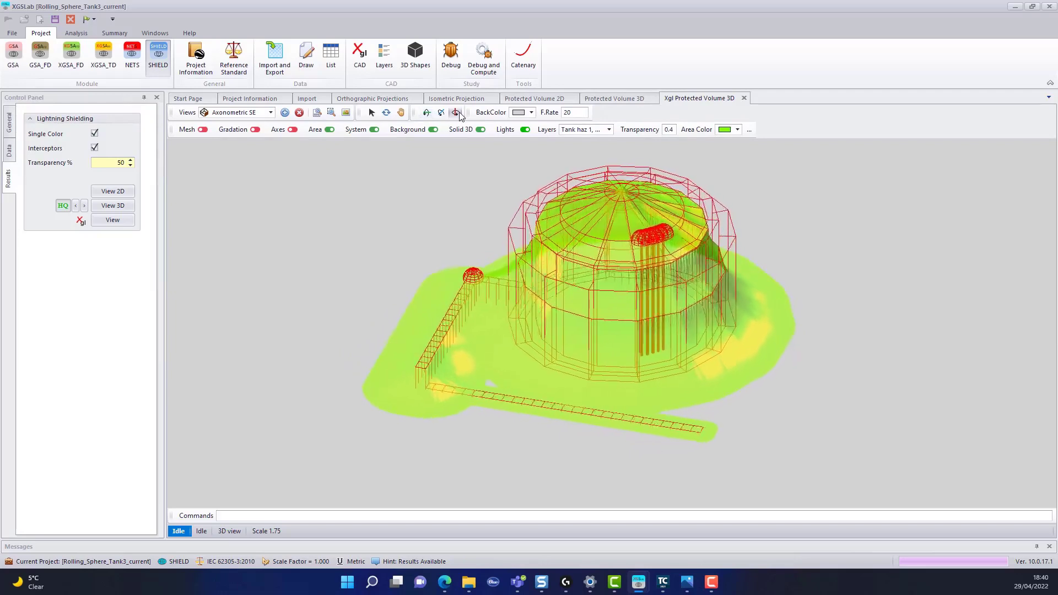
left_click(455, 112)
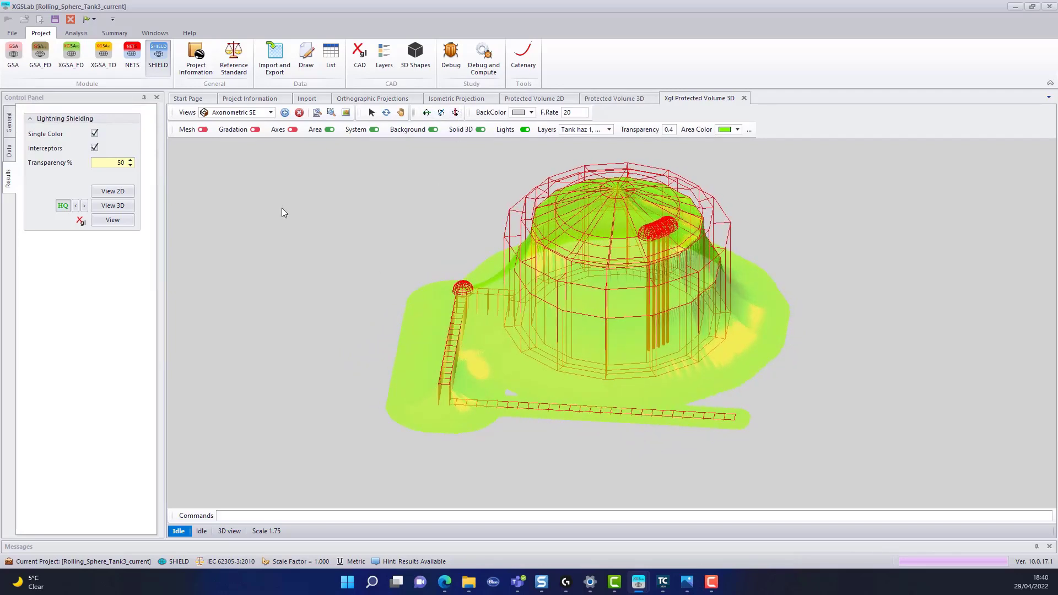
Examine the tank's protected volume in the Side ZX and Side ZY views.
left_click(270, 112)
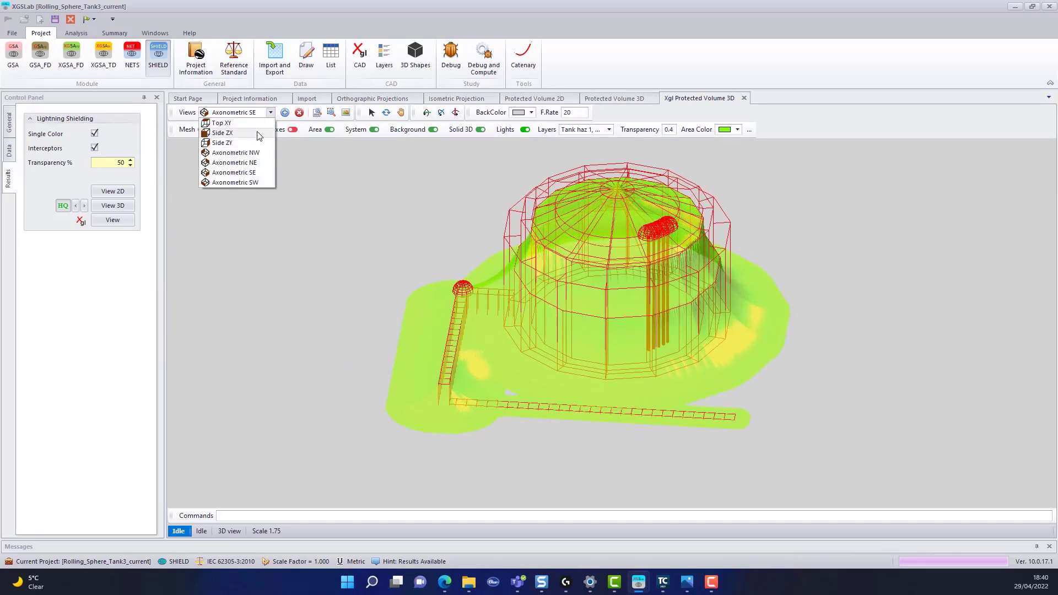
left_click(257, 133)
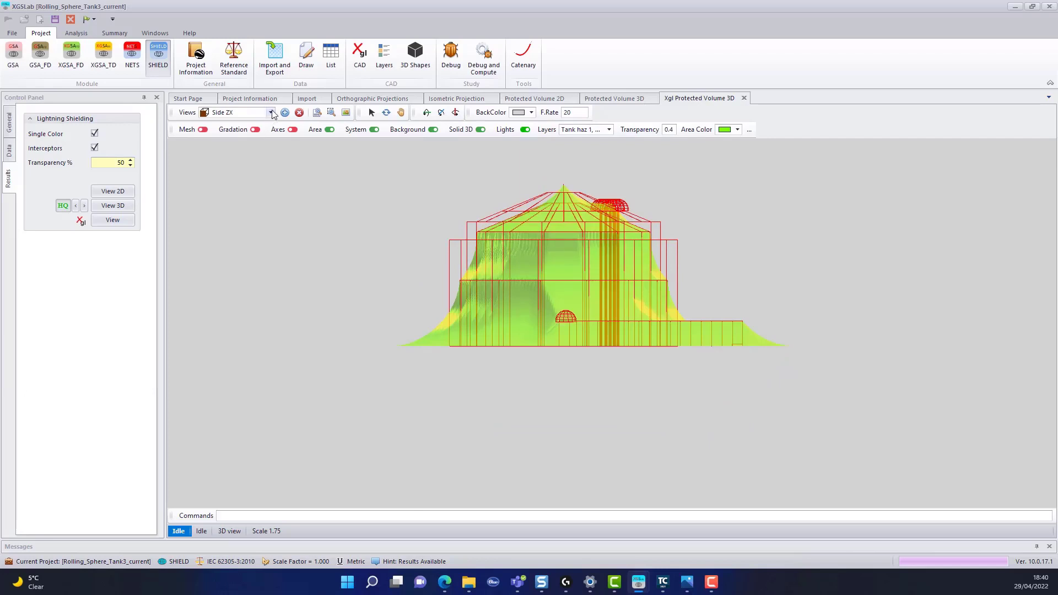
left_click(270, 113)
left_click(262, 143)
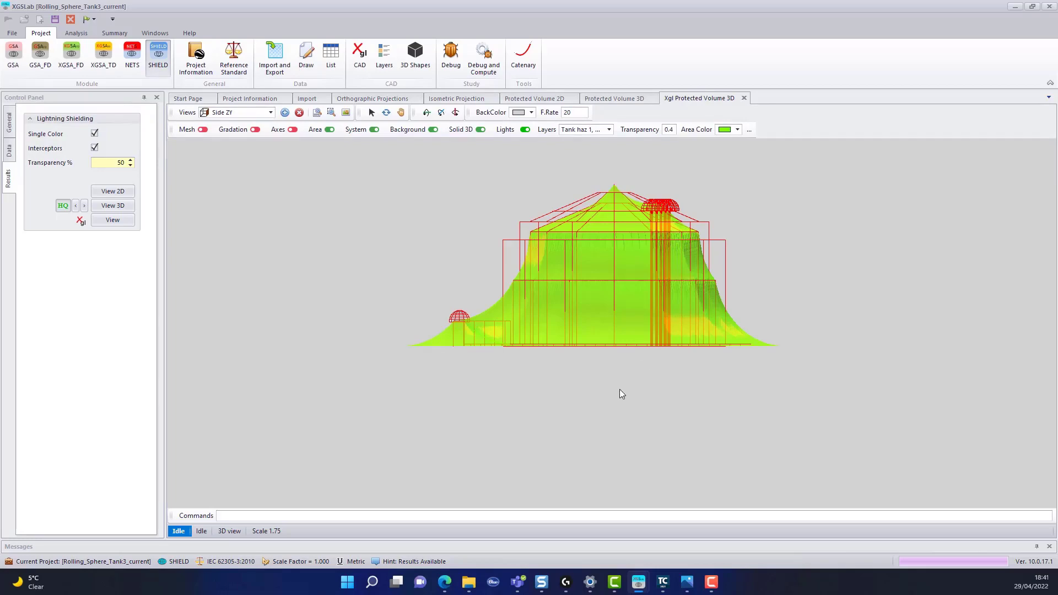
Switch to the Rolling_Sphere_WorstCase project window and view the Catenary calculator, closing it again.
mouse_move(638, 584)
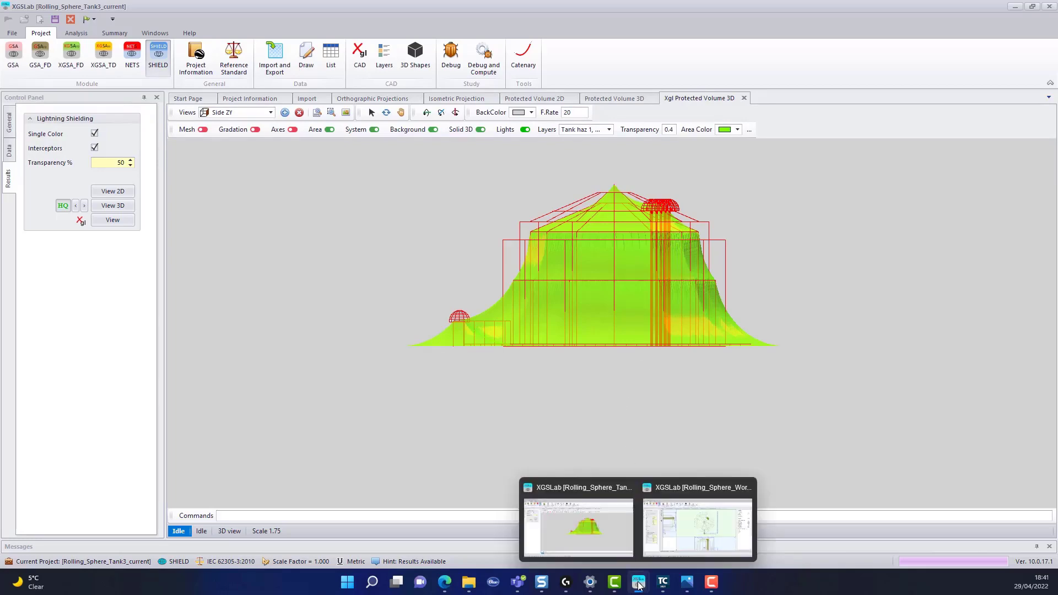
left_click(674, 544)
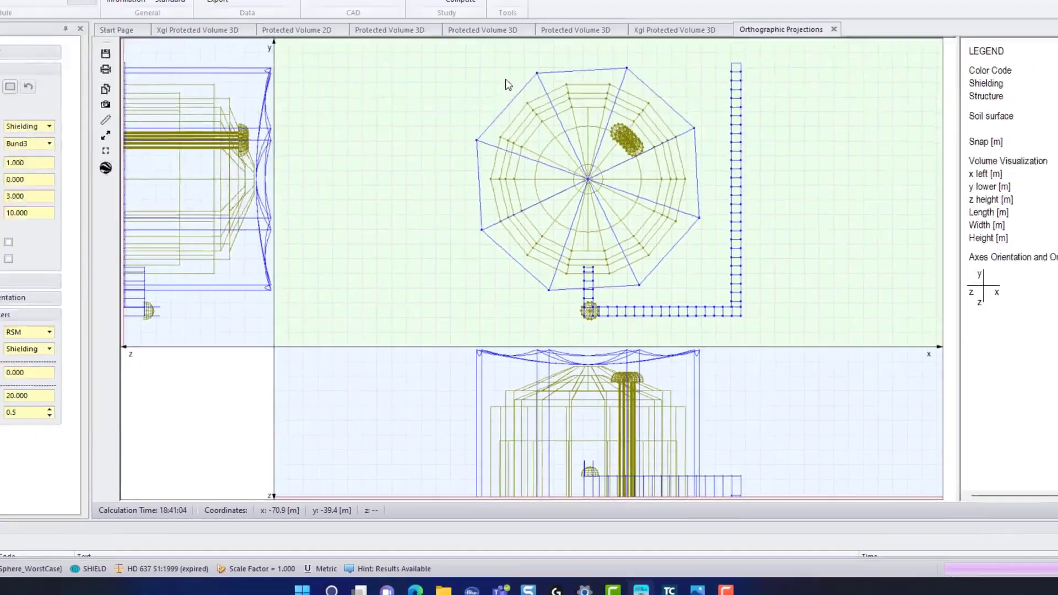
left_click(523, 55)
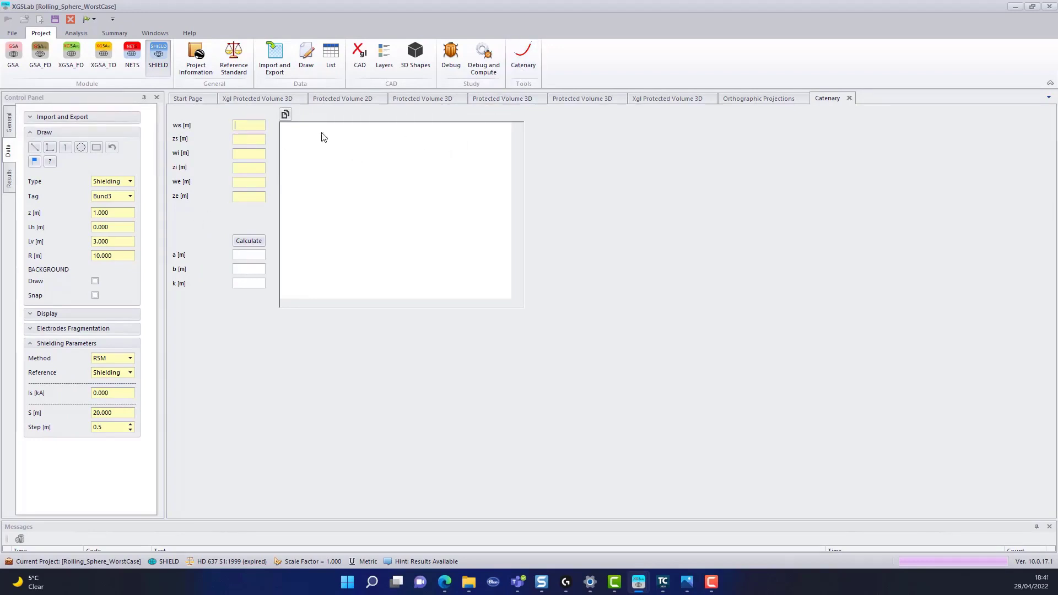
left_click(849, 98)
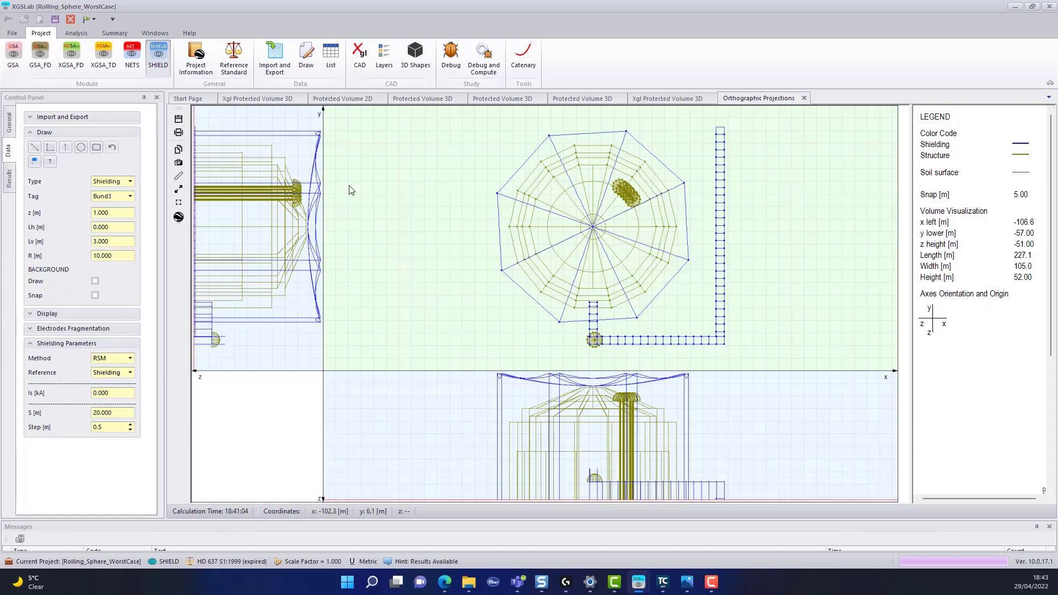
Review the worst-case project's 2D protected volume and spin its Xgl 3D protected volume about the Z axis.
left_click(343, 98)
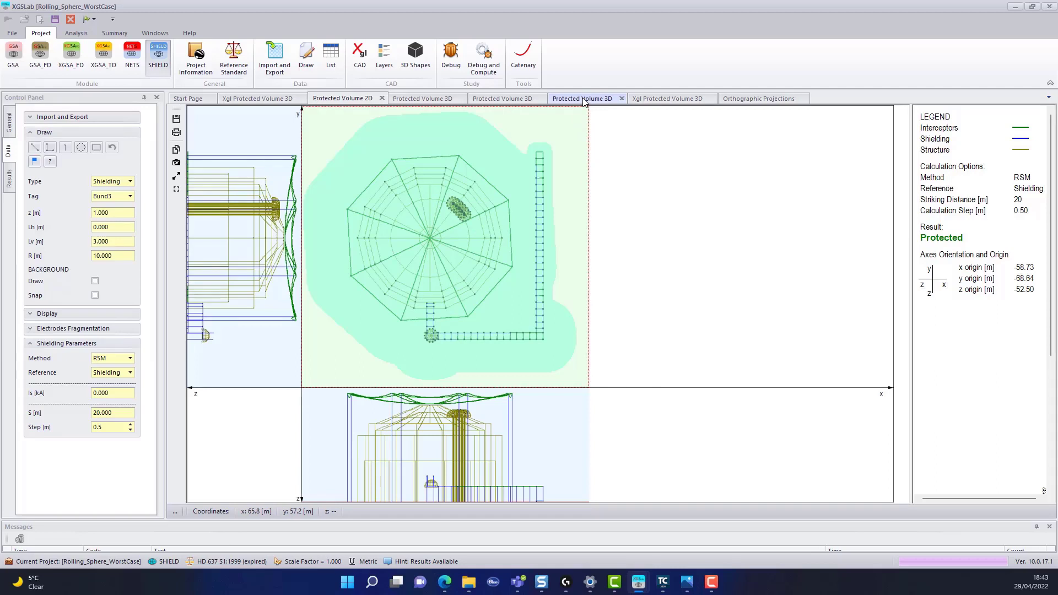
left_click(683, 102)
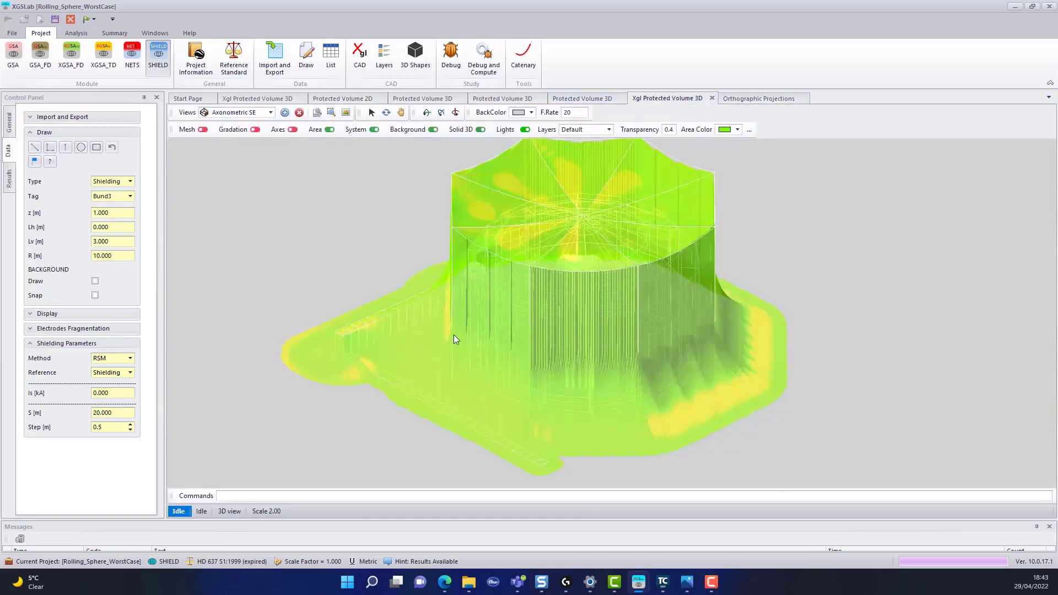
left_click(456, 113)
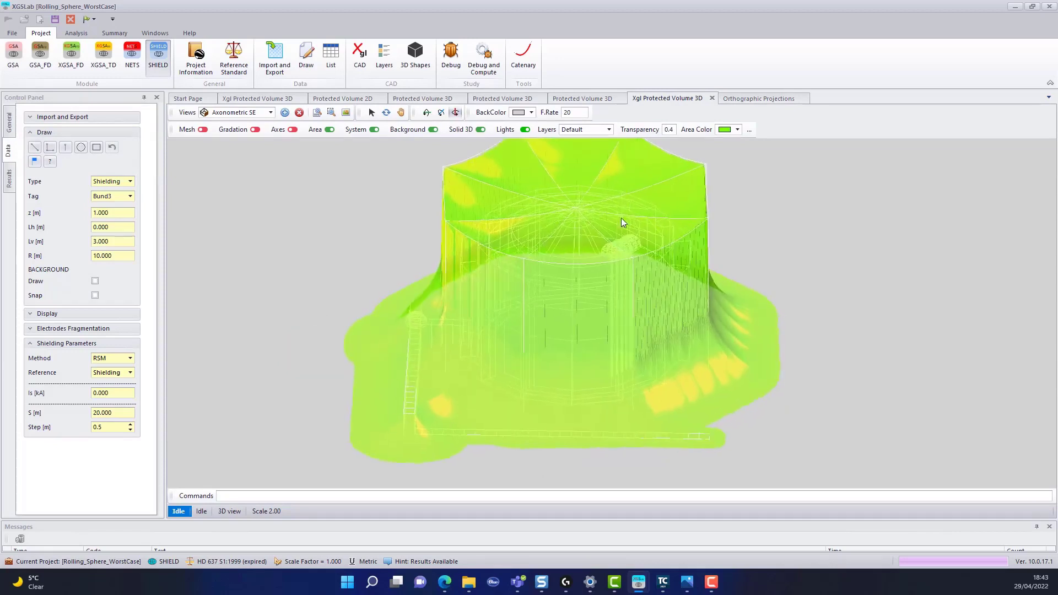
Set the transparency of the worst-case protected area to 0.6 in the Xgl 3D view.
double_click(668, 129)
type(".3")
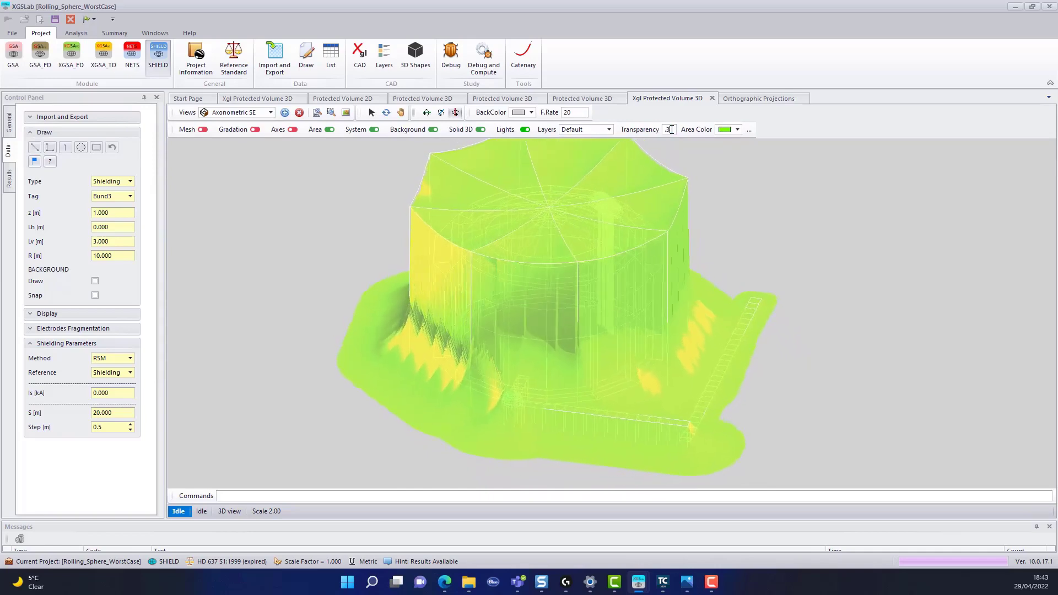
key("Return")
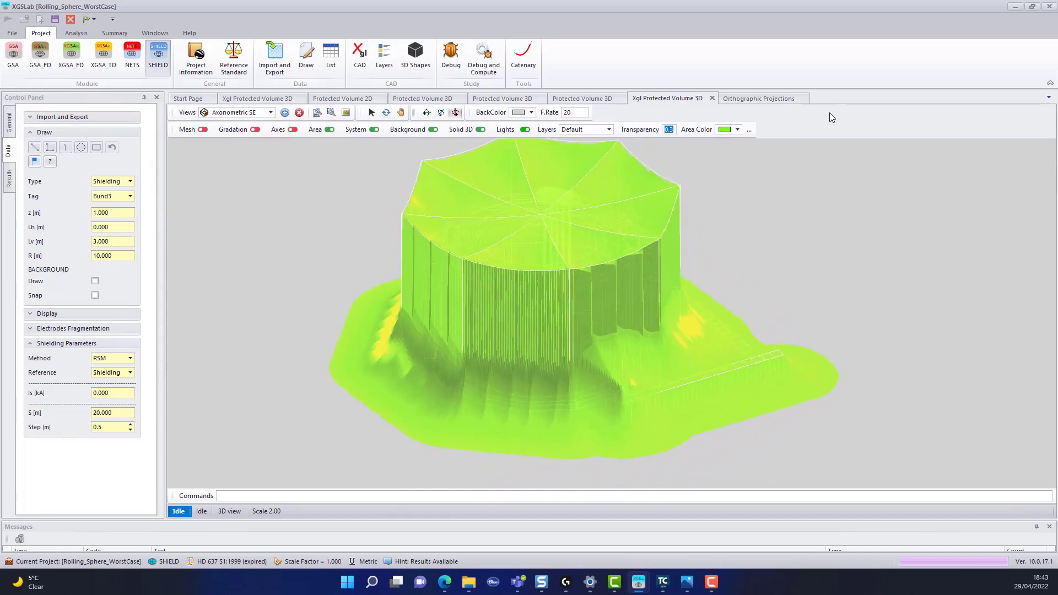
type(".6")
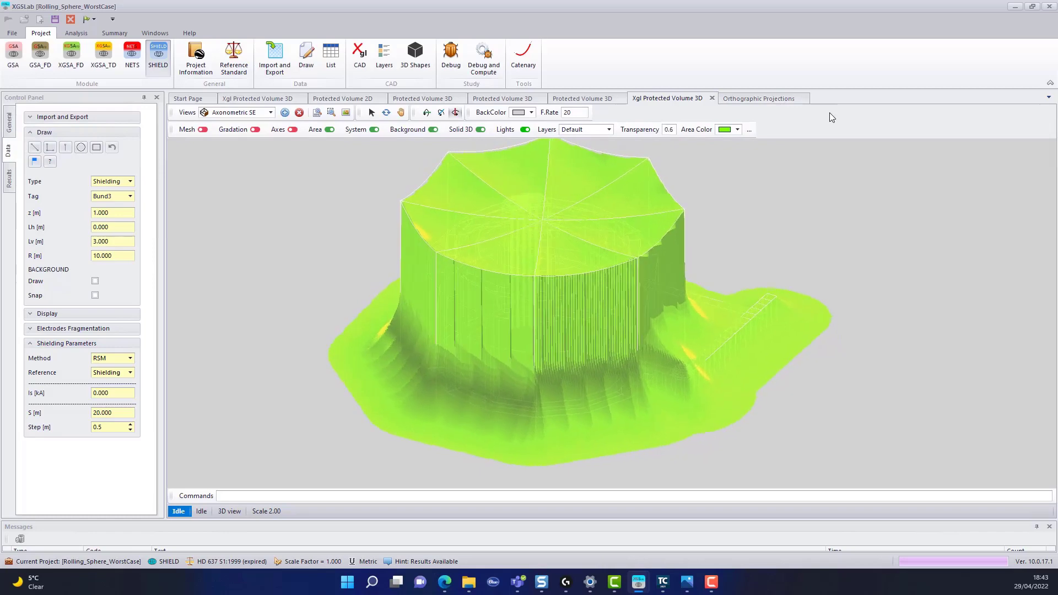
key("Return")
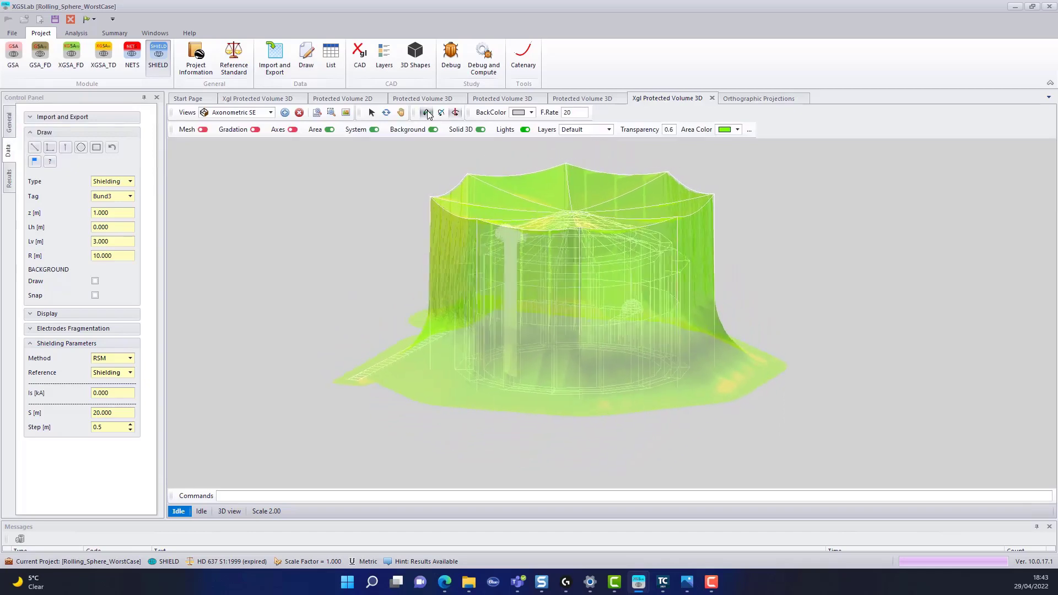
Show the worst-case protected volume in the Side ZX view and spin it about the Z axis.
left_click(270, 115)
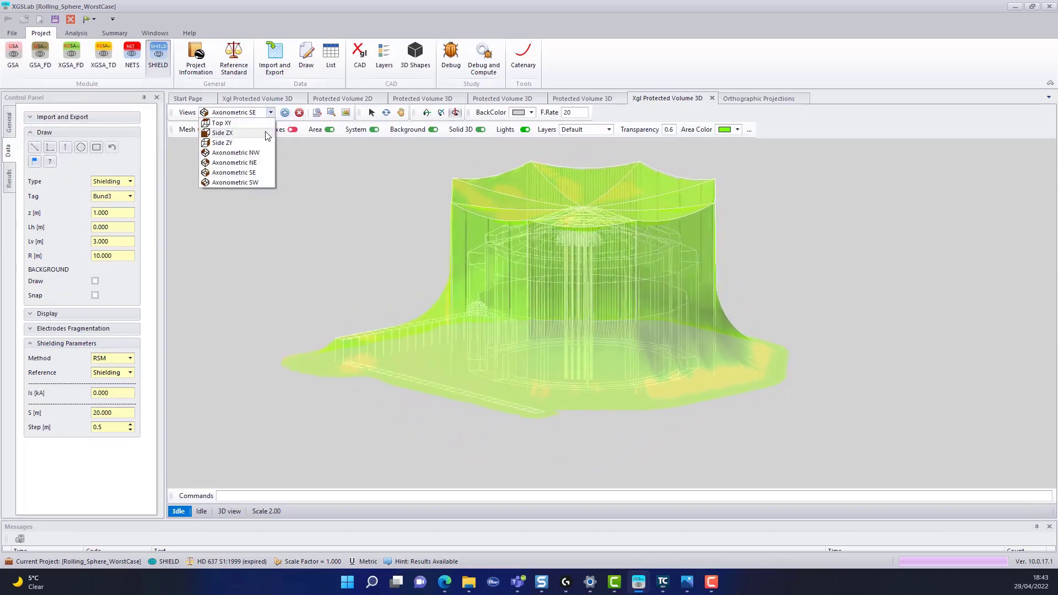
left_click(265, 131)
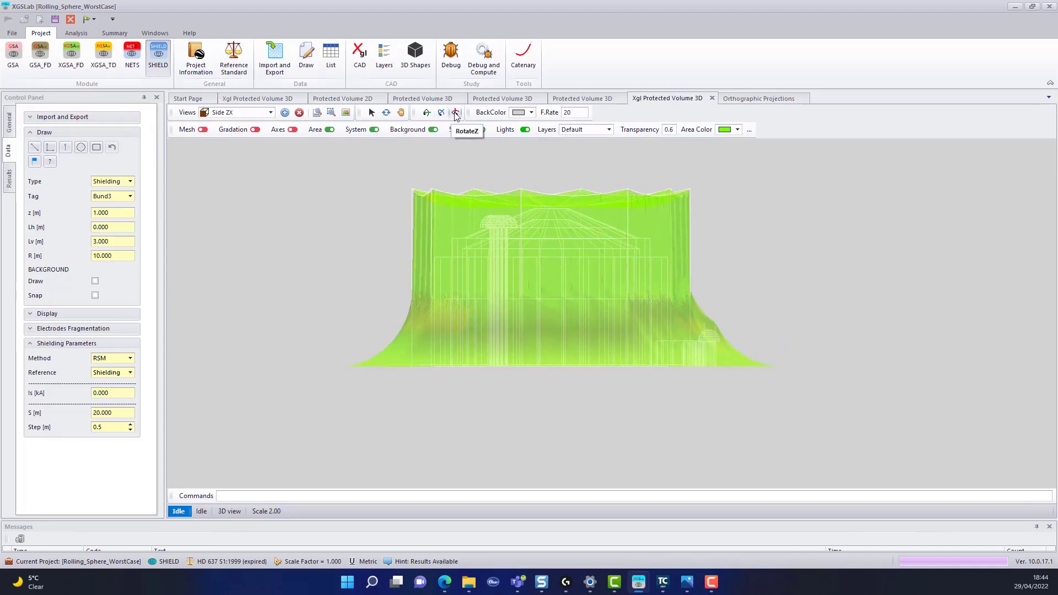
left_click(455, 113)
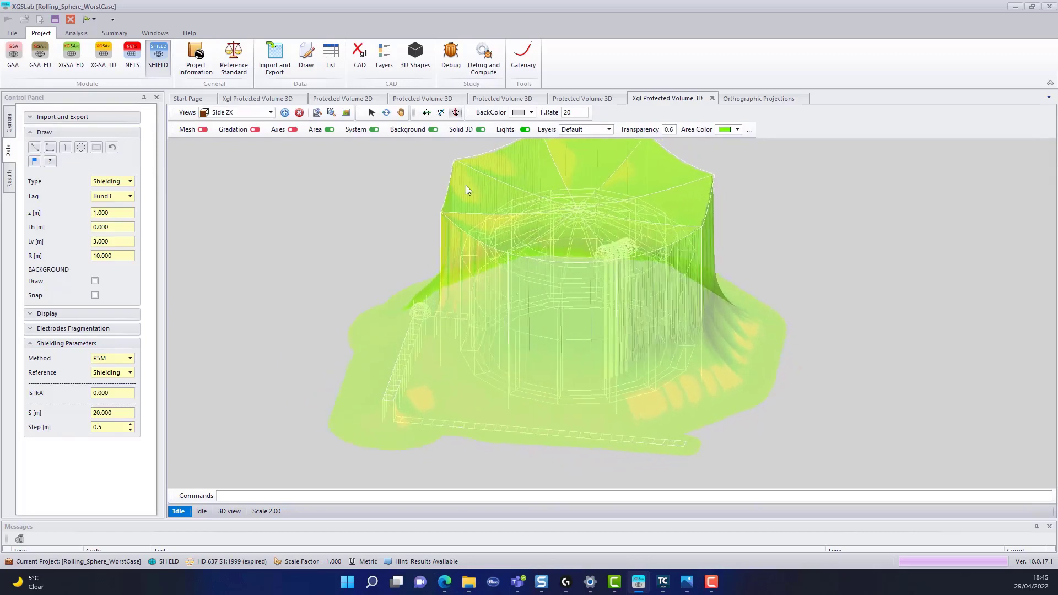
Try Ivory as the protected area's colour and change it to Olive.
left_click(738, 131)
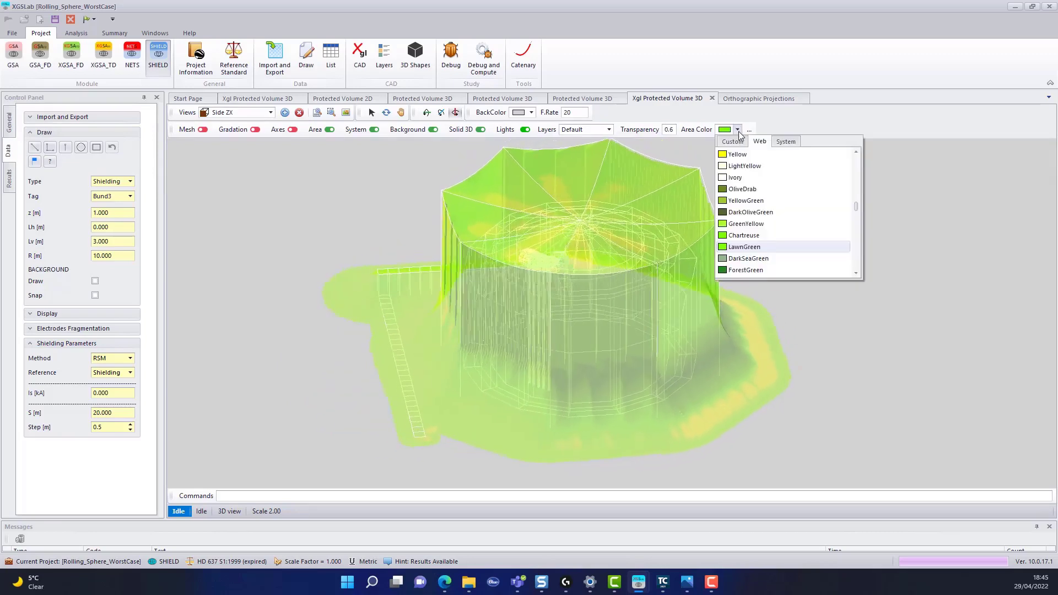
left_click(763, 176)
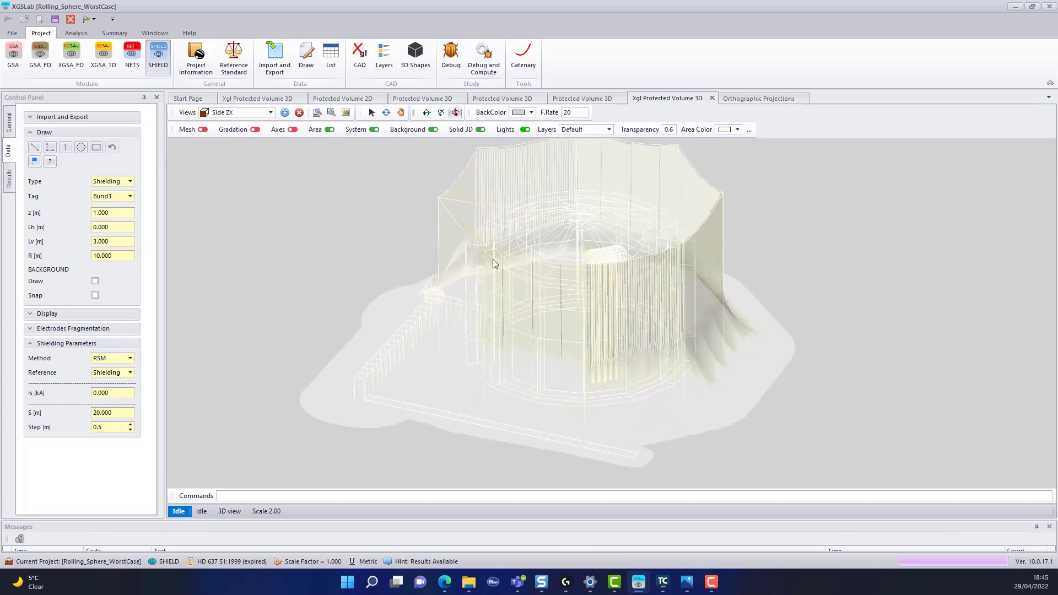
left_click(738, 132)
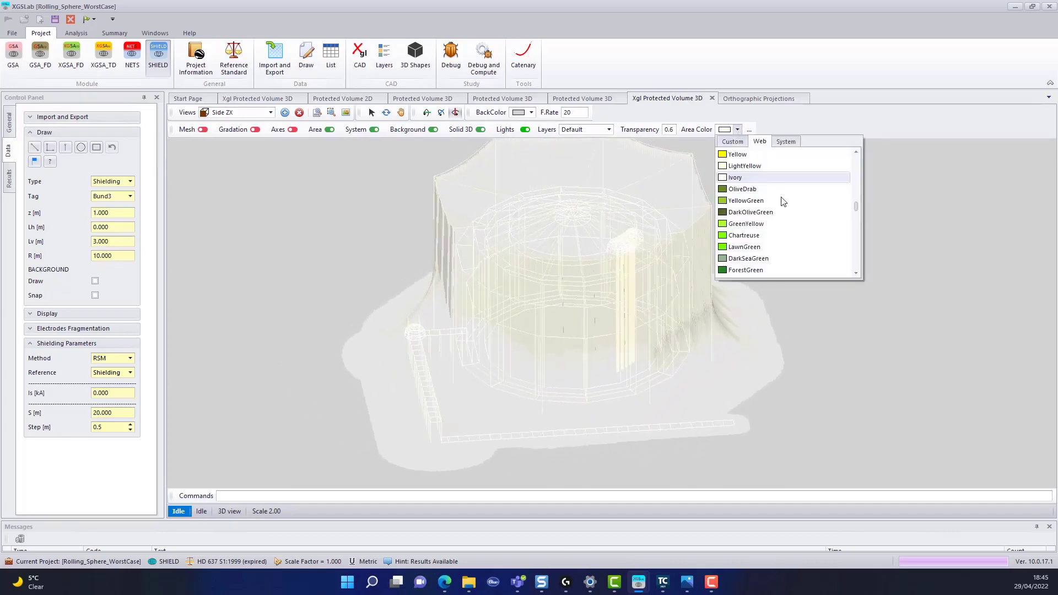
left_click(781, 199)
left_click(737, 130)
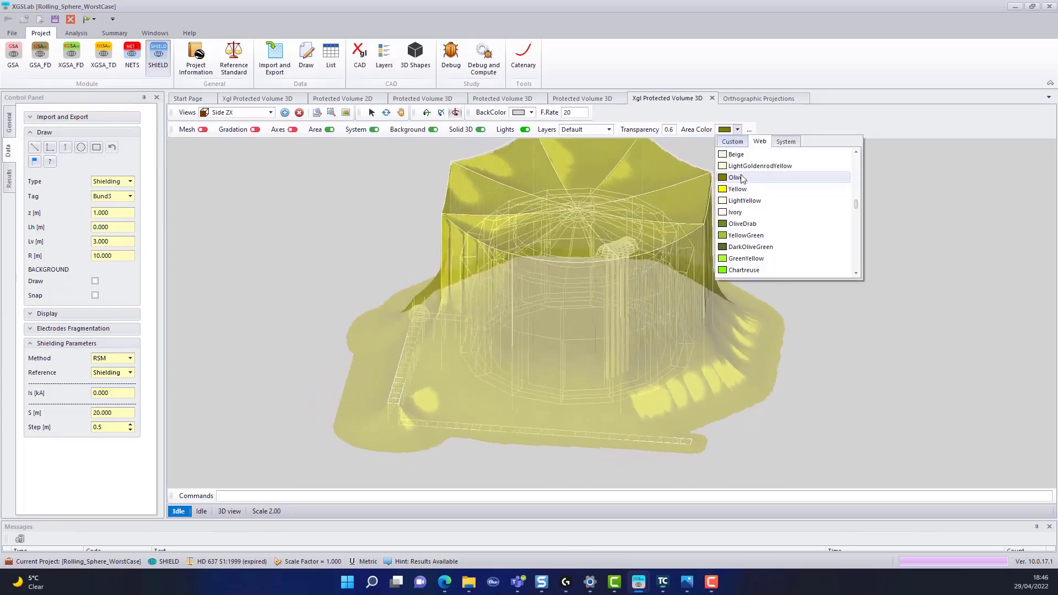
scroll(802, 230, "up", 2)
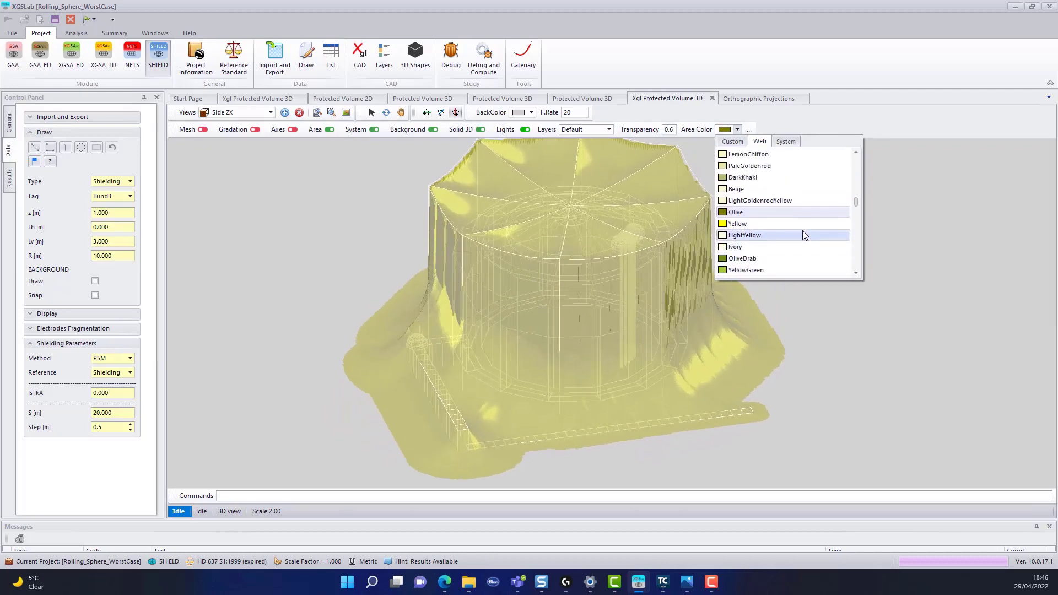
left_click(737, 130)
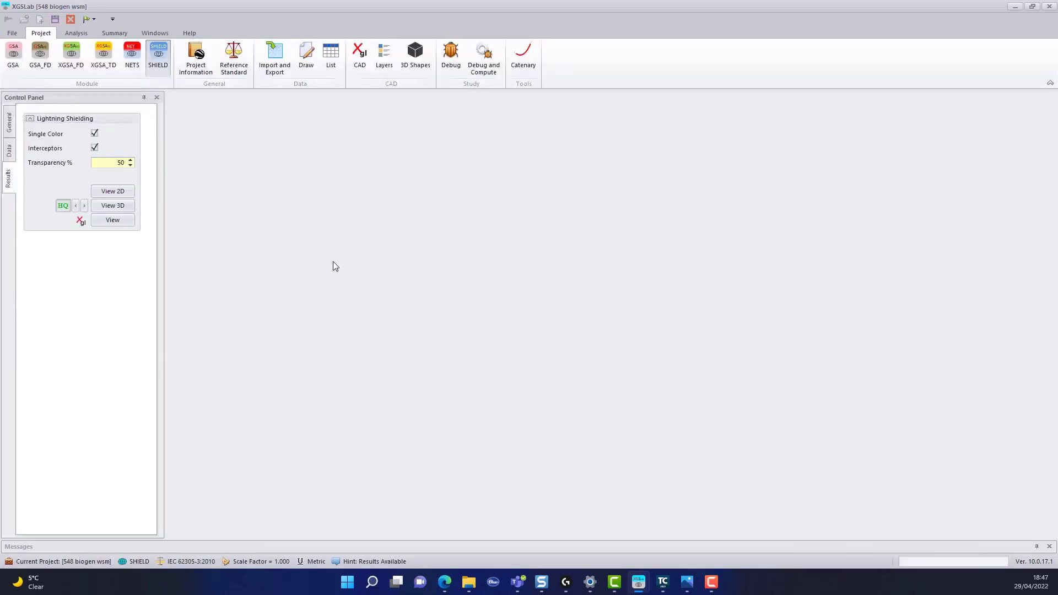
Display the orthographic projections of the 548 biogen wsm project and open its protected volume in the interactive Xgl 3D viewer.
left_click(305, 55)
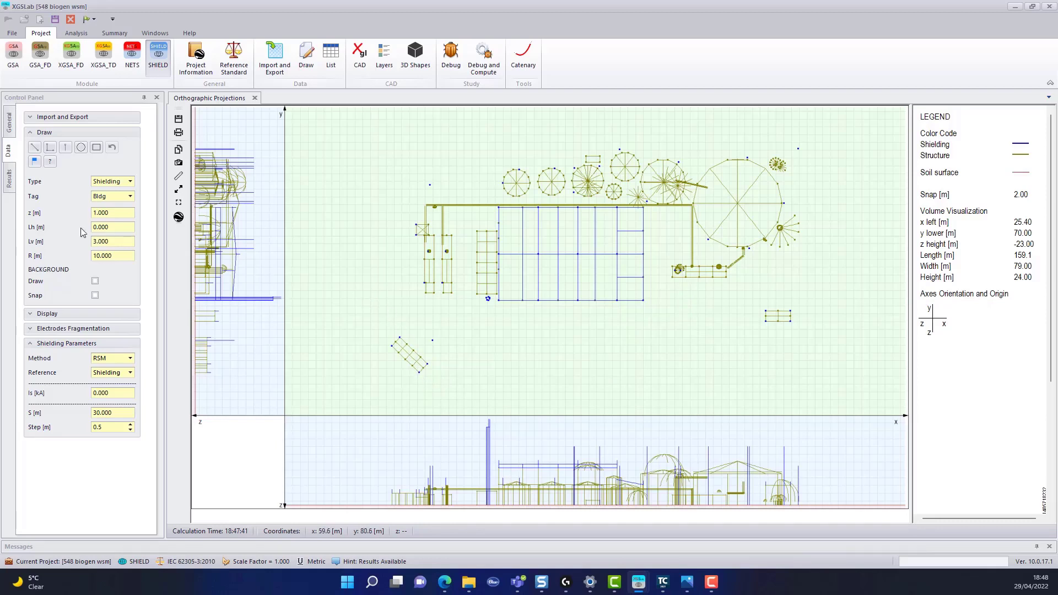
left_click(8, 181)
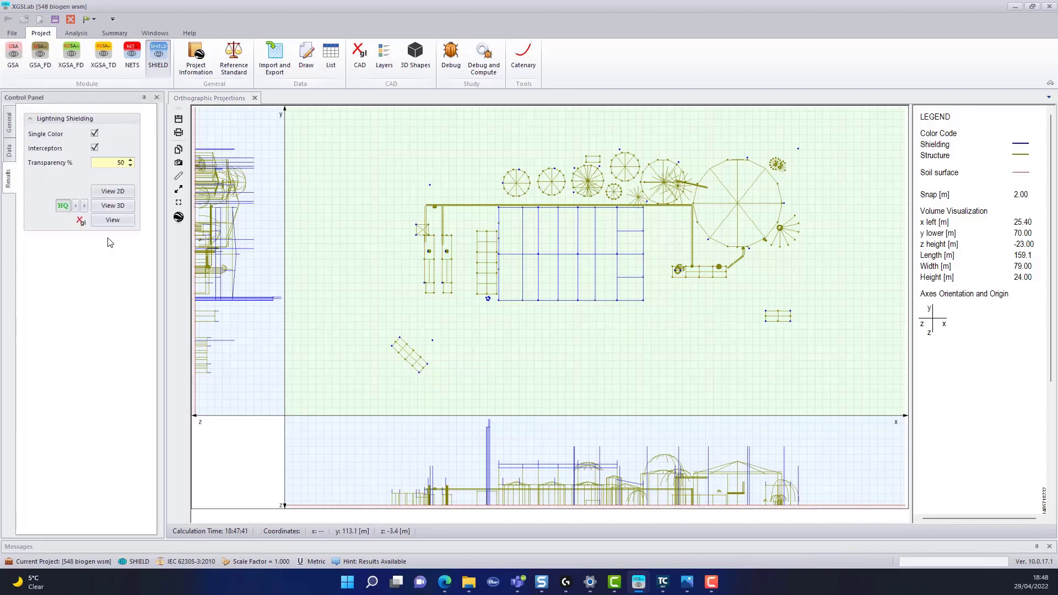
left_click(112, 222)
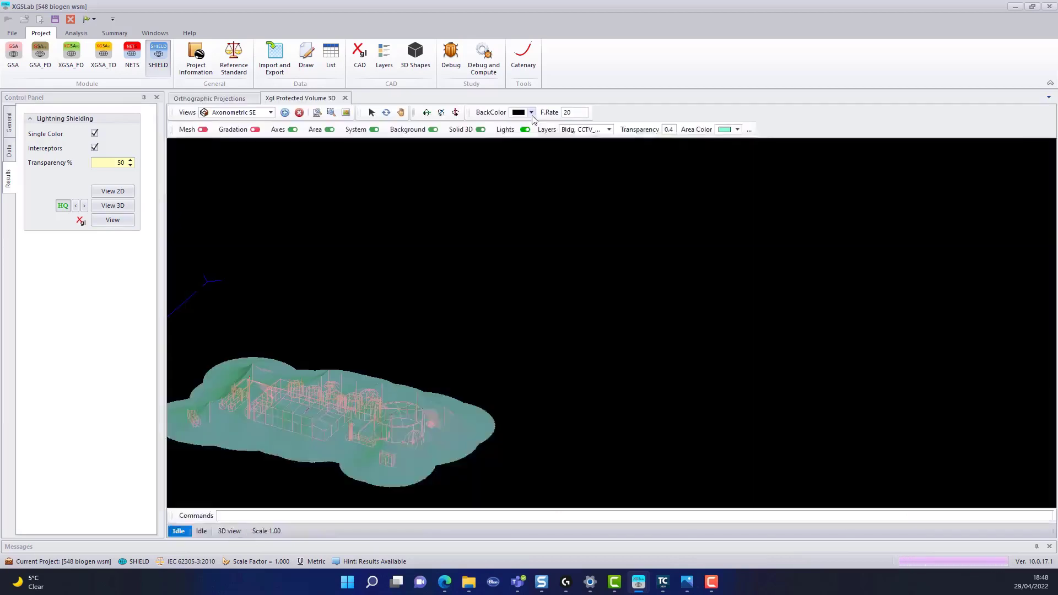
Set the 3D view's background colour to LightGray with the axes hidden, and spin the biogen site about the Z axis.
left_click(532, 113)
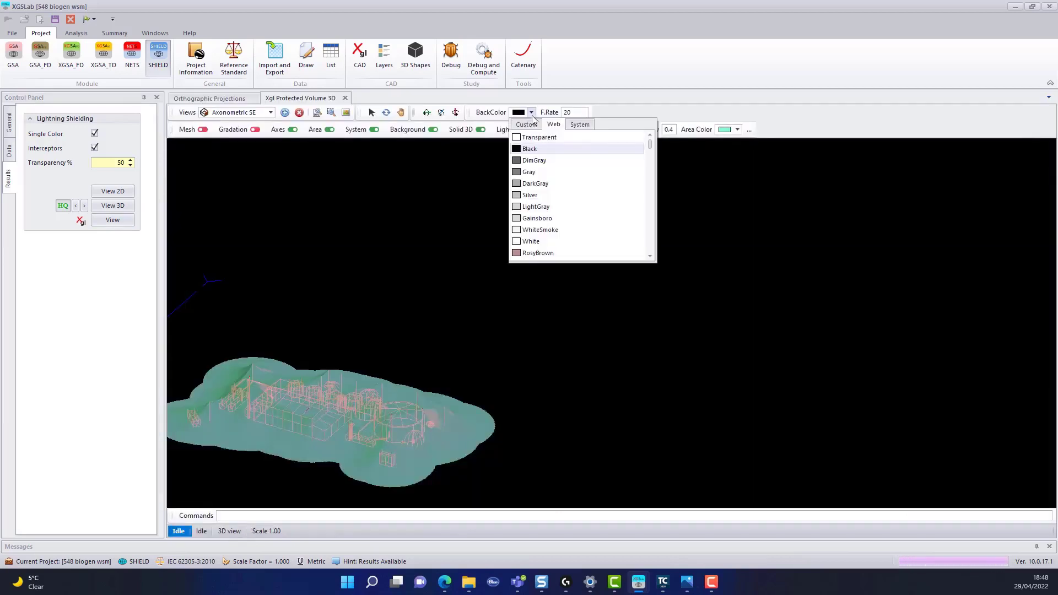
left_click(536, 206)
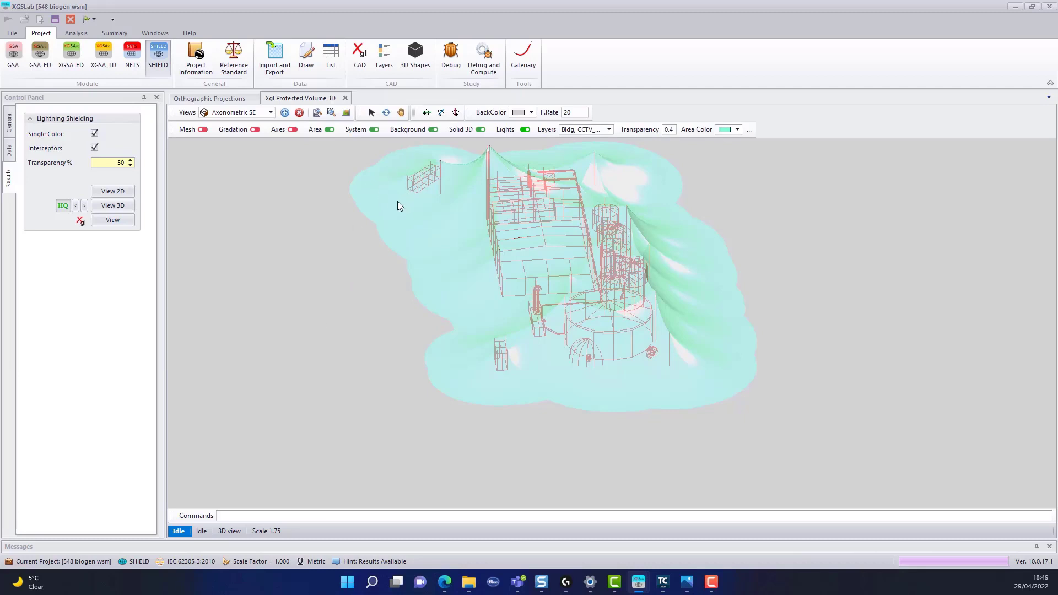
left_click(455, 113)
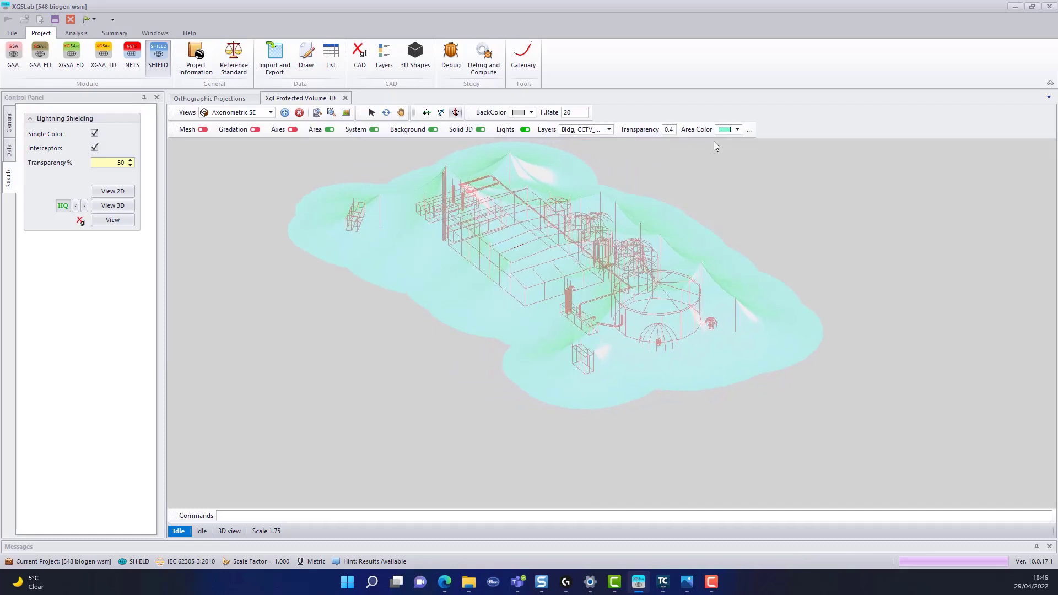
Colour the biogen site's protected area dark green and set the 3D view's frame rate to 30.
left_click(737, 130)
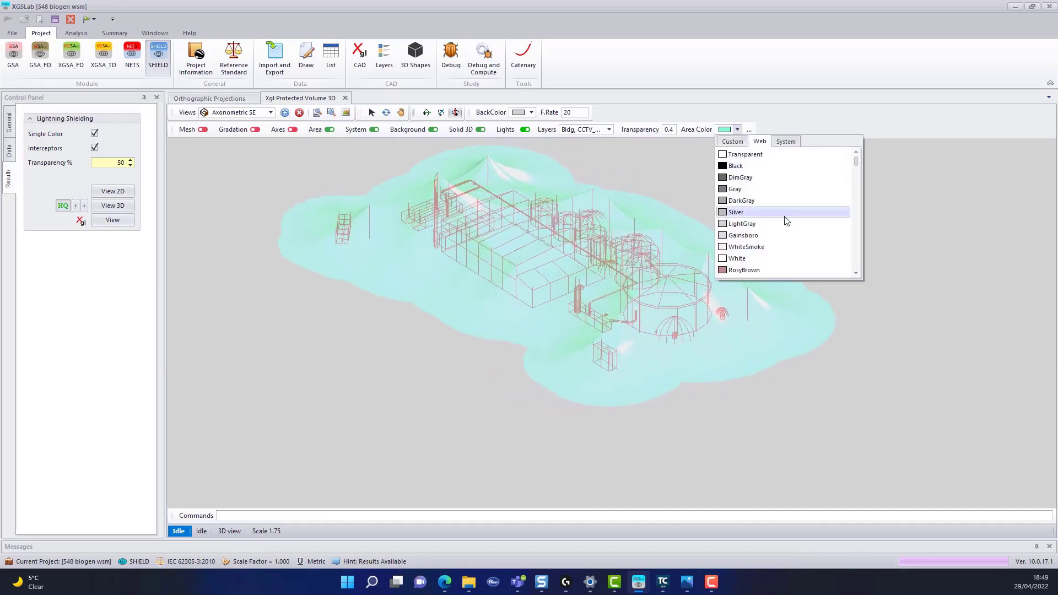
left_click_drag(855, 160, 857, 211)
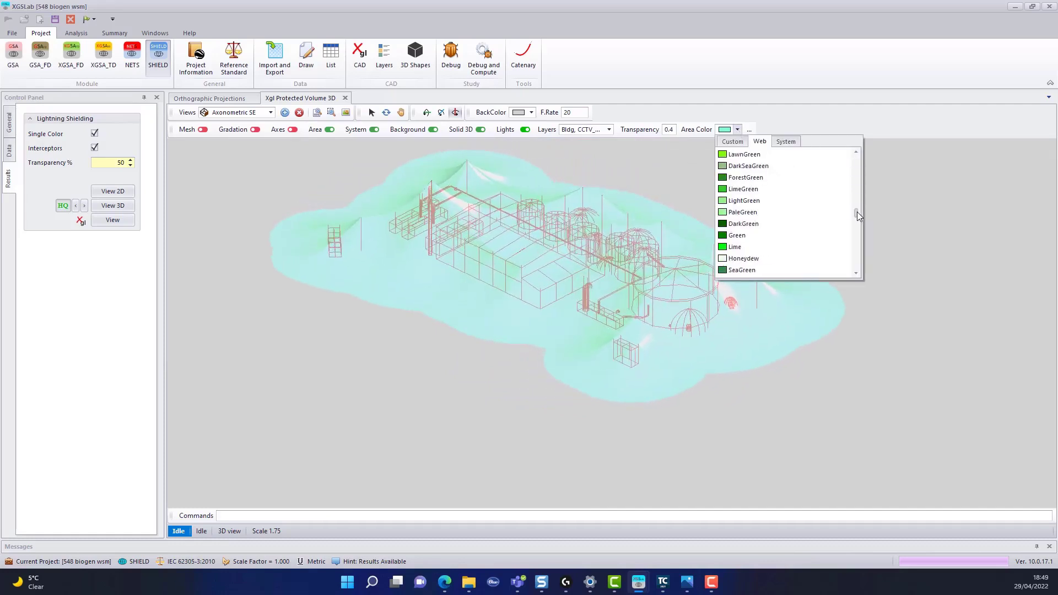
left_click(816, 246)
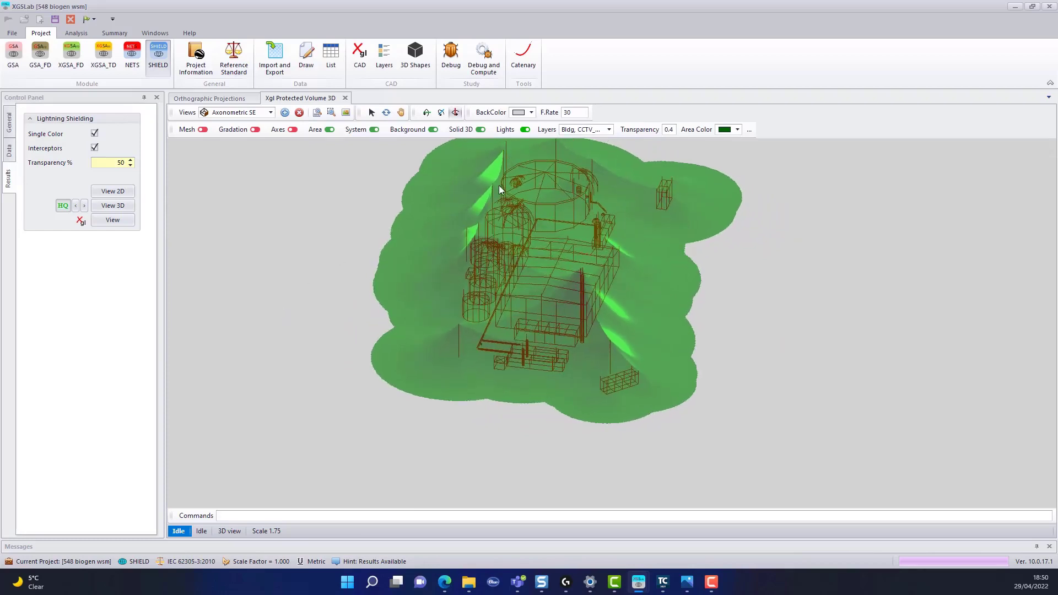
Centre the biogen site in the 3D viewer at scale 2.00 and switch to the Side ZX view.
left_click(400, 112)
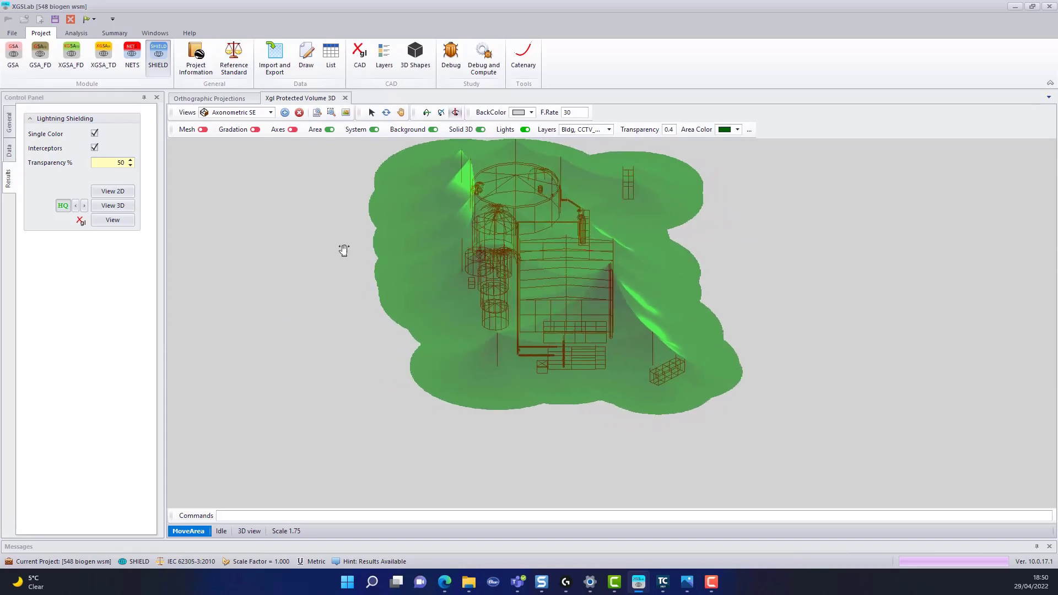
left_click(342, 278)
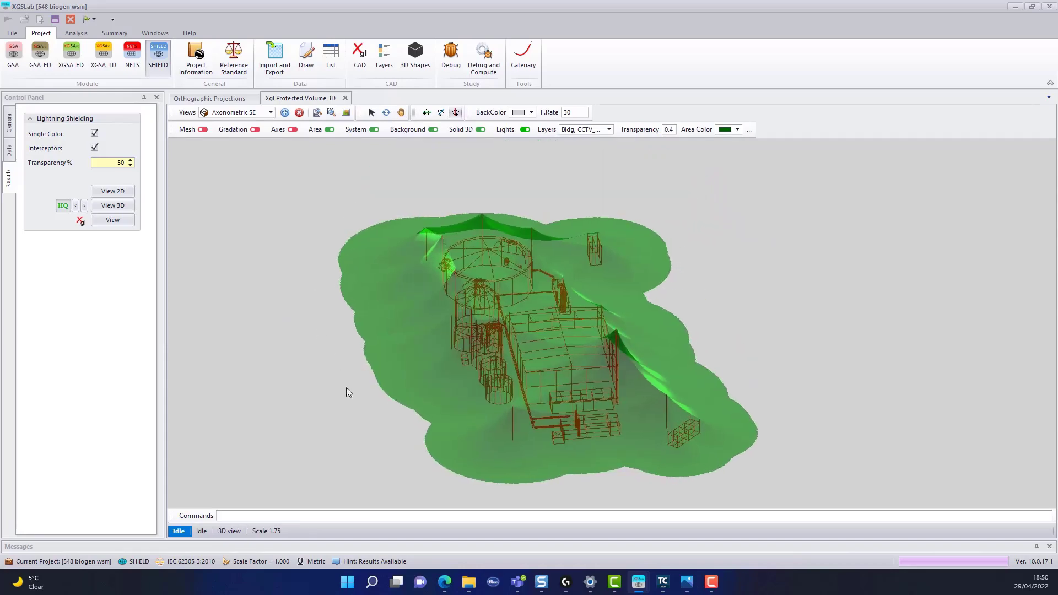
scroll(568, 331, "up", 1)
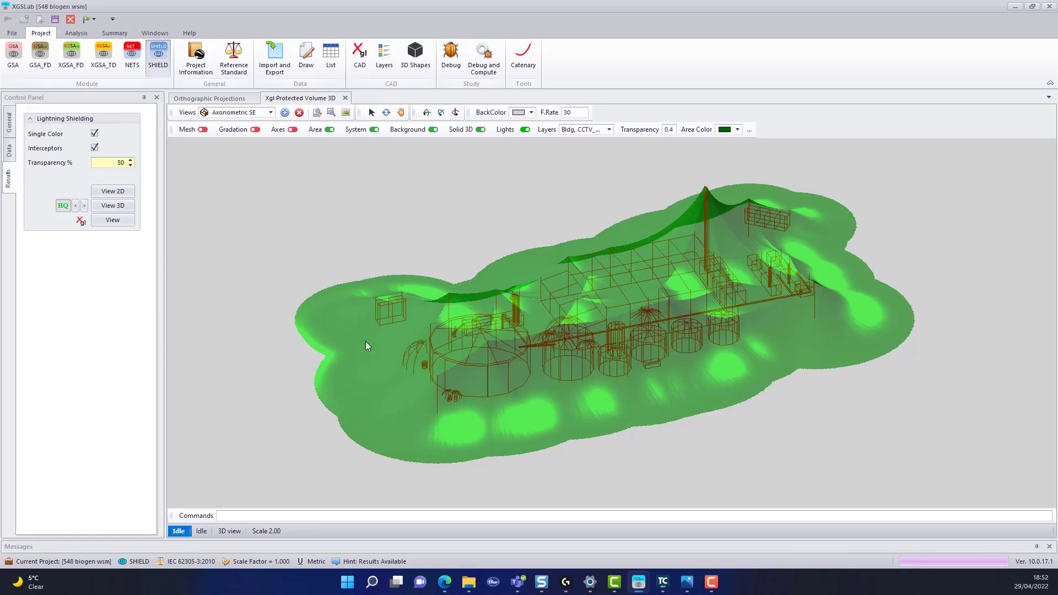
left_click(270, 113)
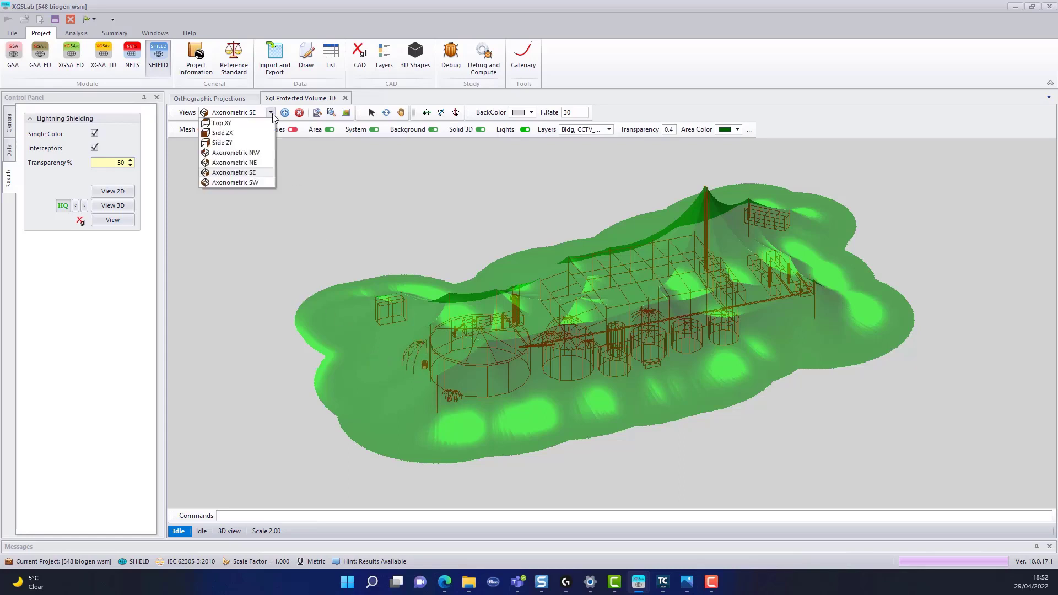
left_click(260, 134)
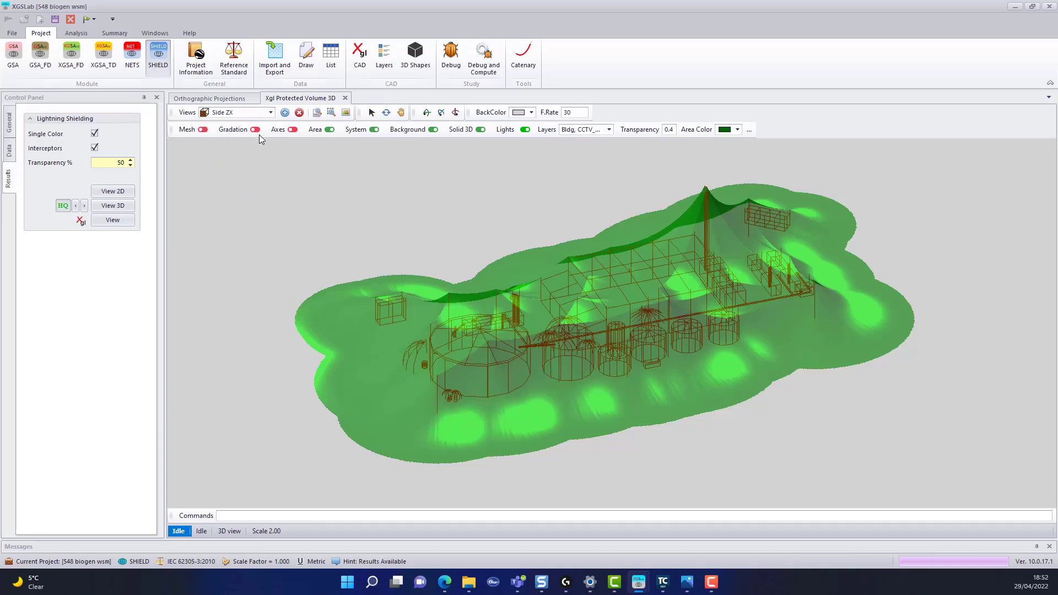